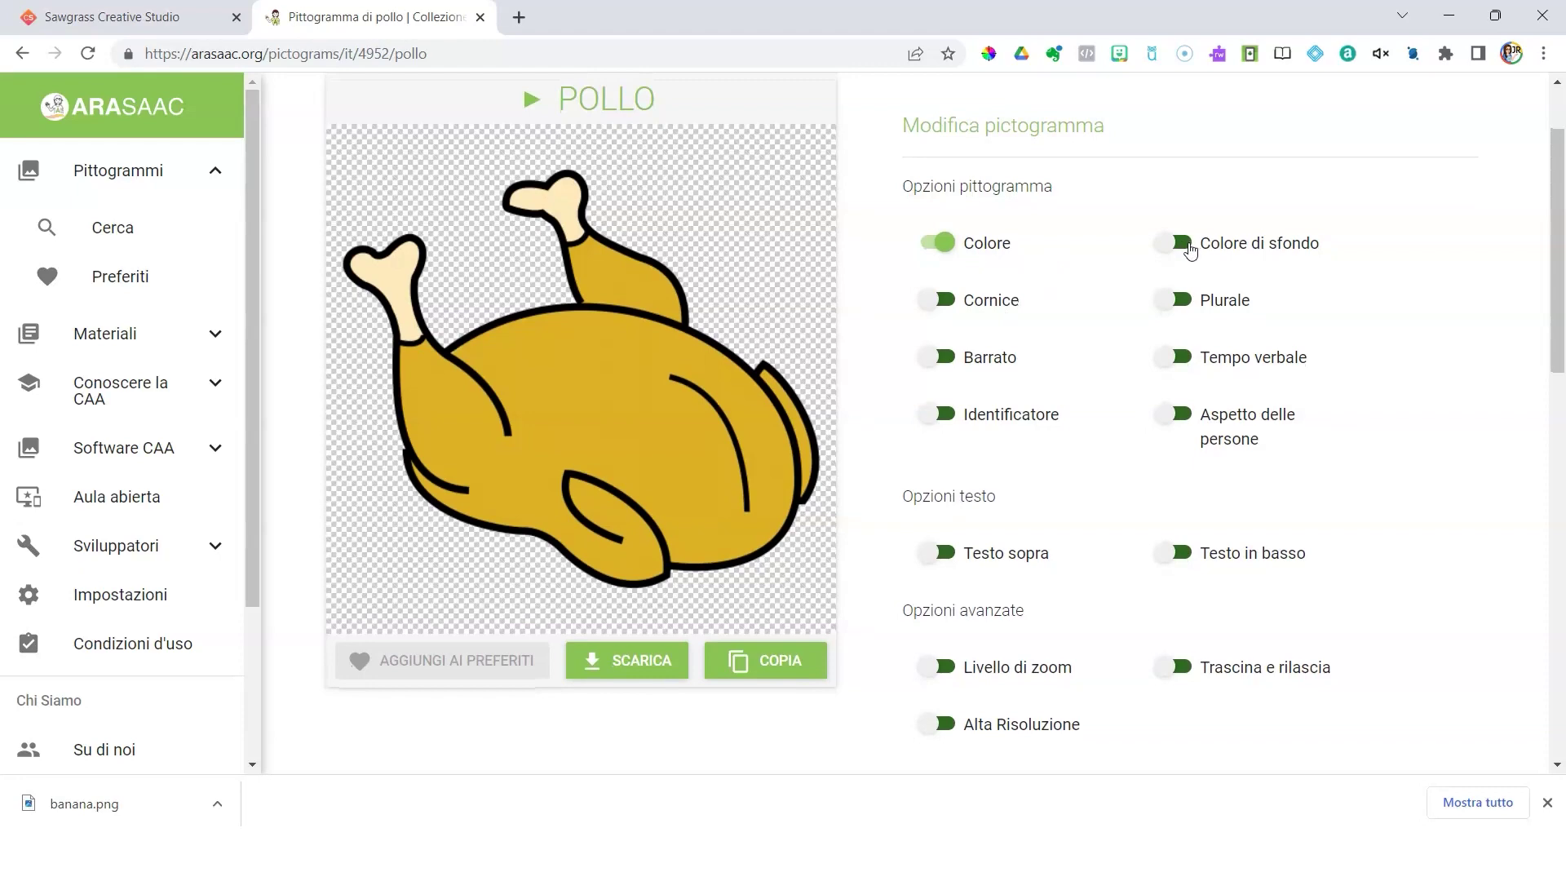
Step: Download the pollo pictogram from ARASAAC and return to the search results, selecting the search text
left_click(643, 664)
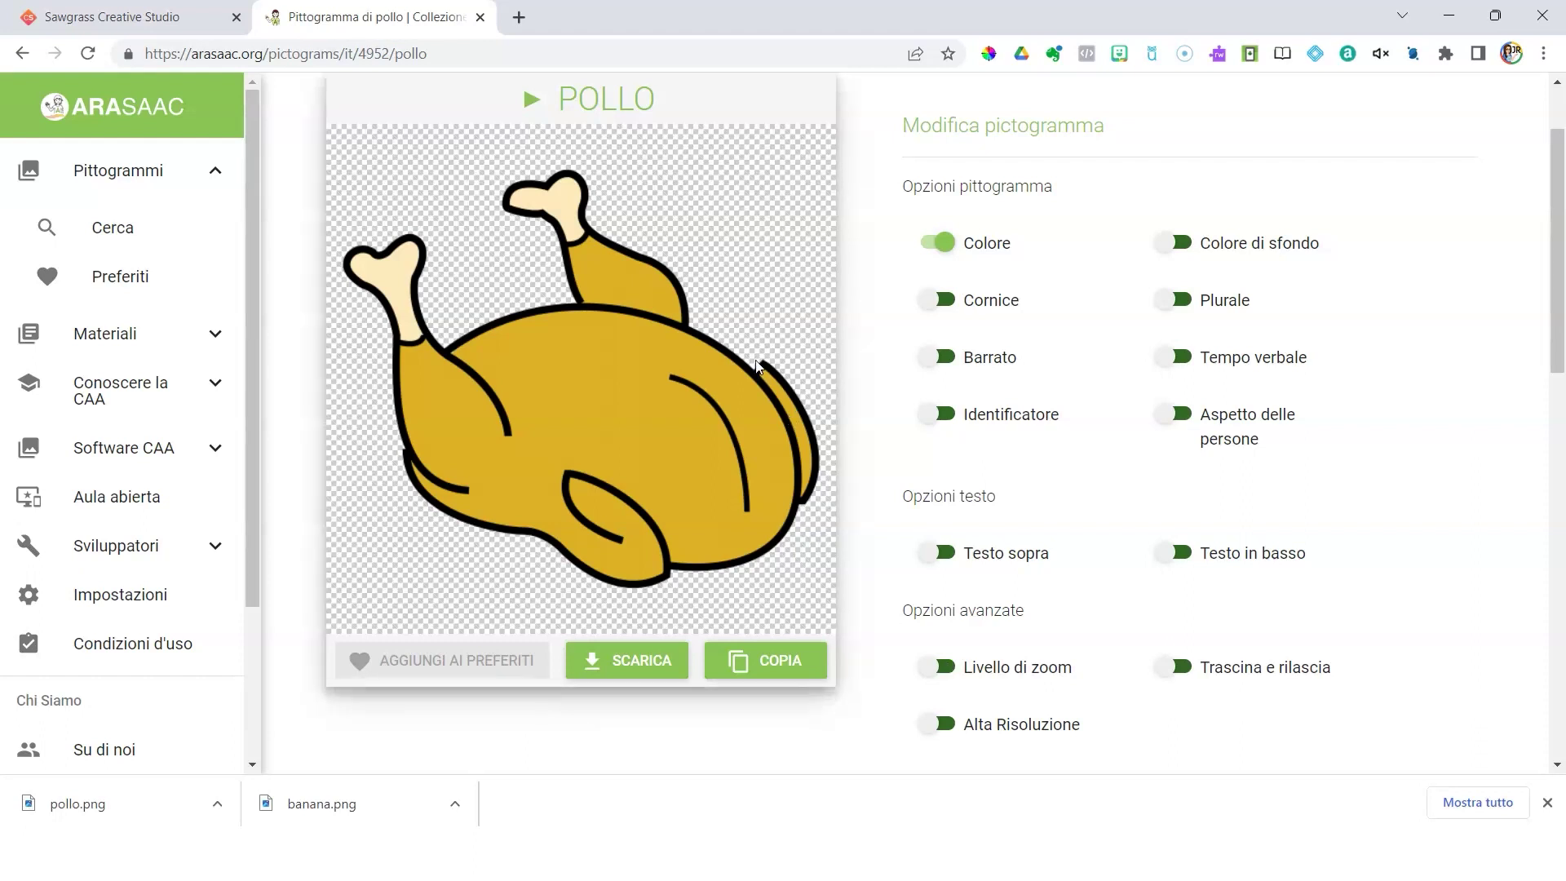
scroll(755, 360, "up", 2)
left_click(26, 62)
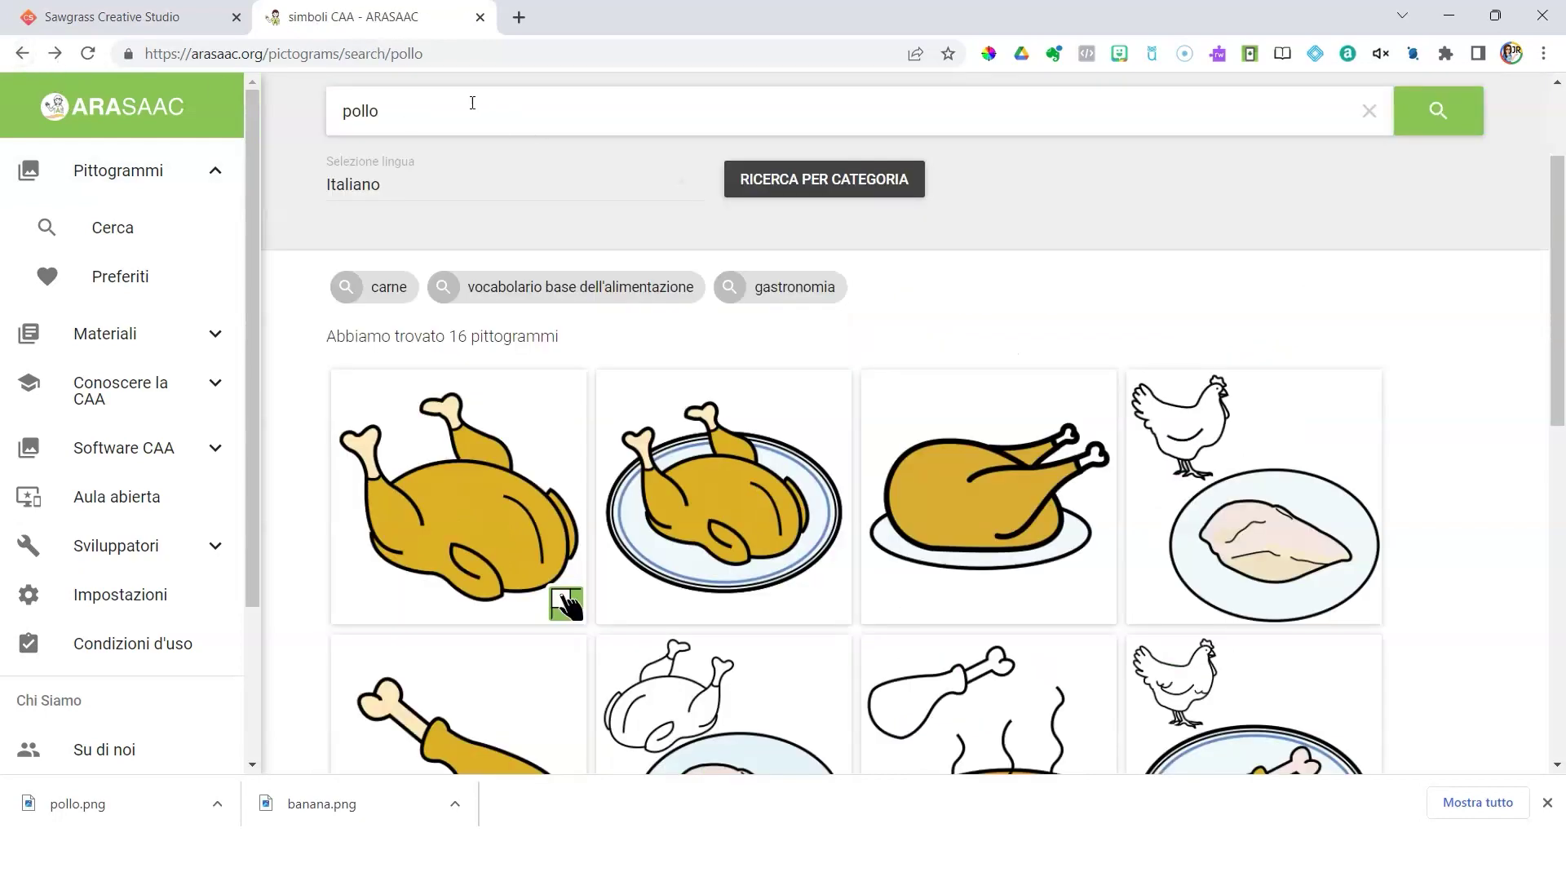
triple_click(468, 104)
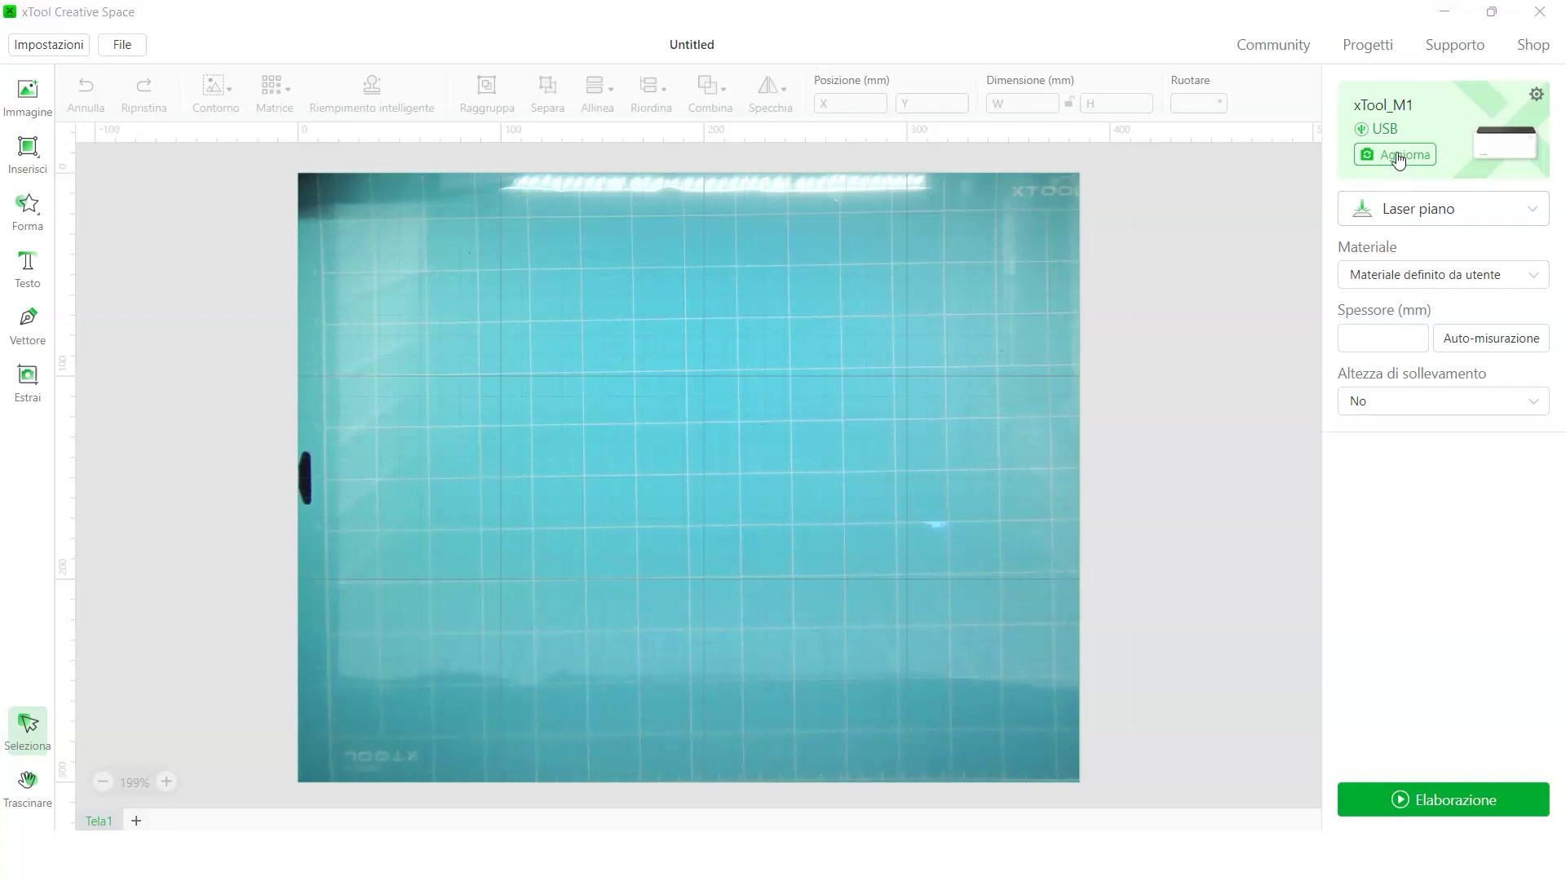
Step: In xTool Creative Space, refresh the camera view of the work bed and import banana.png from the Download folder
left_click(1396, 155)
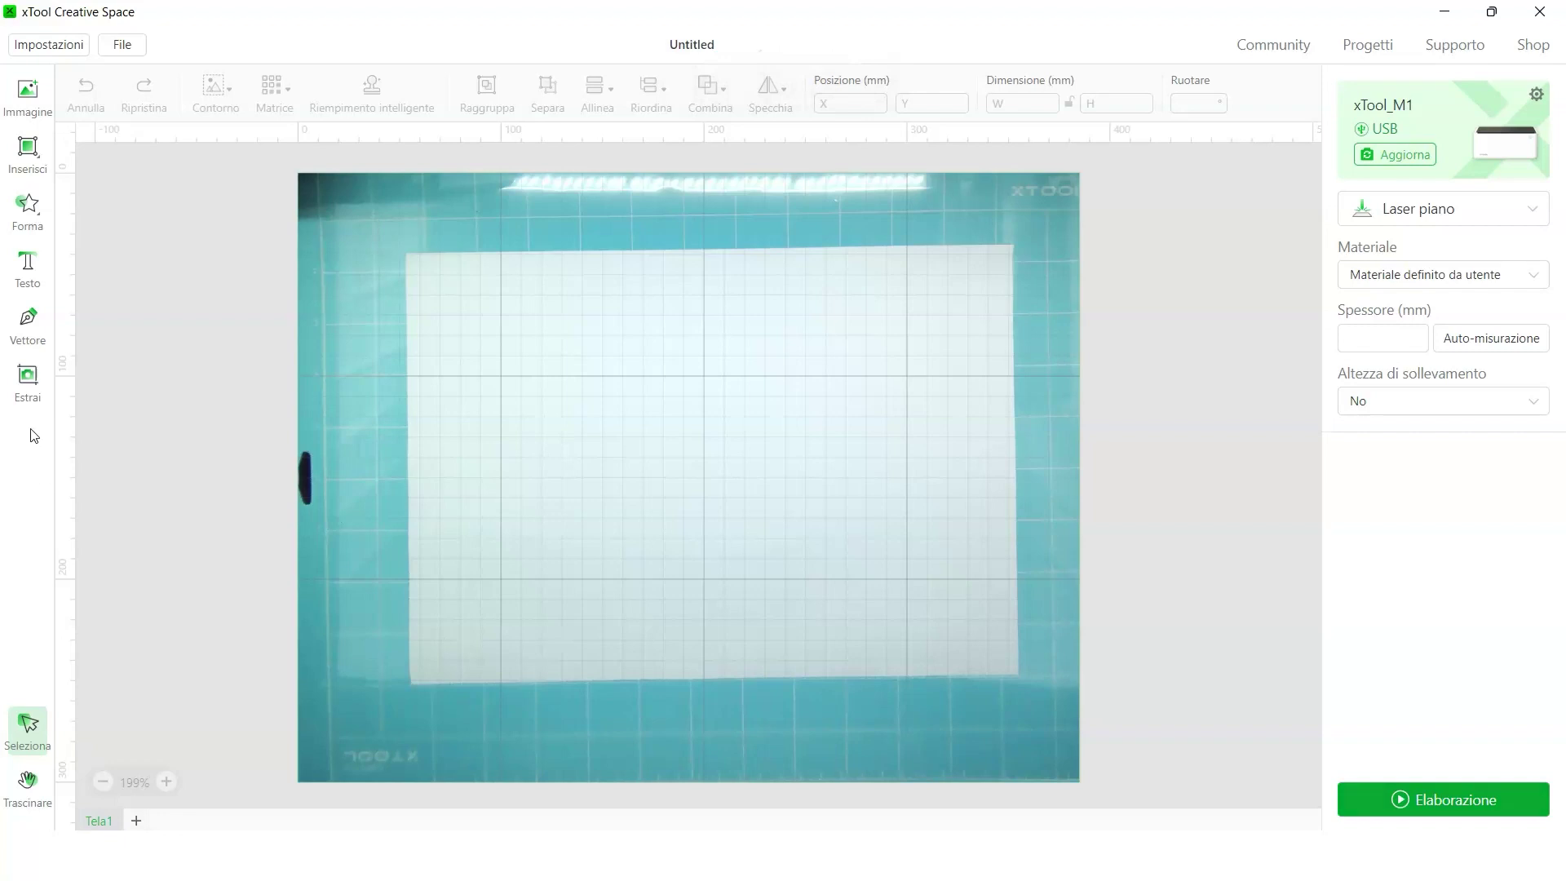
left_click(30, 152)
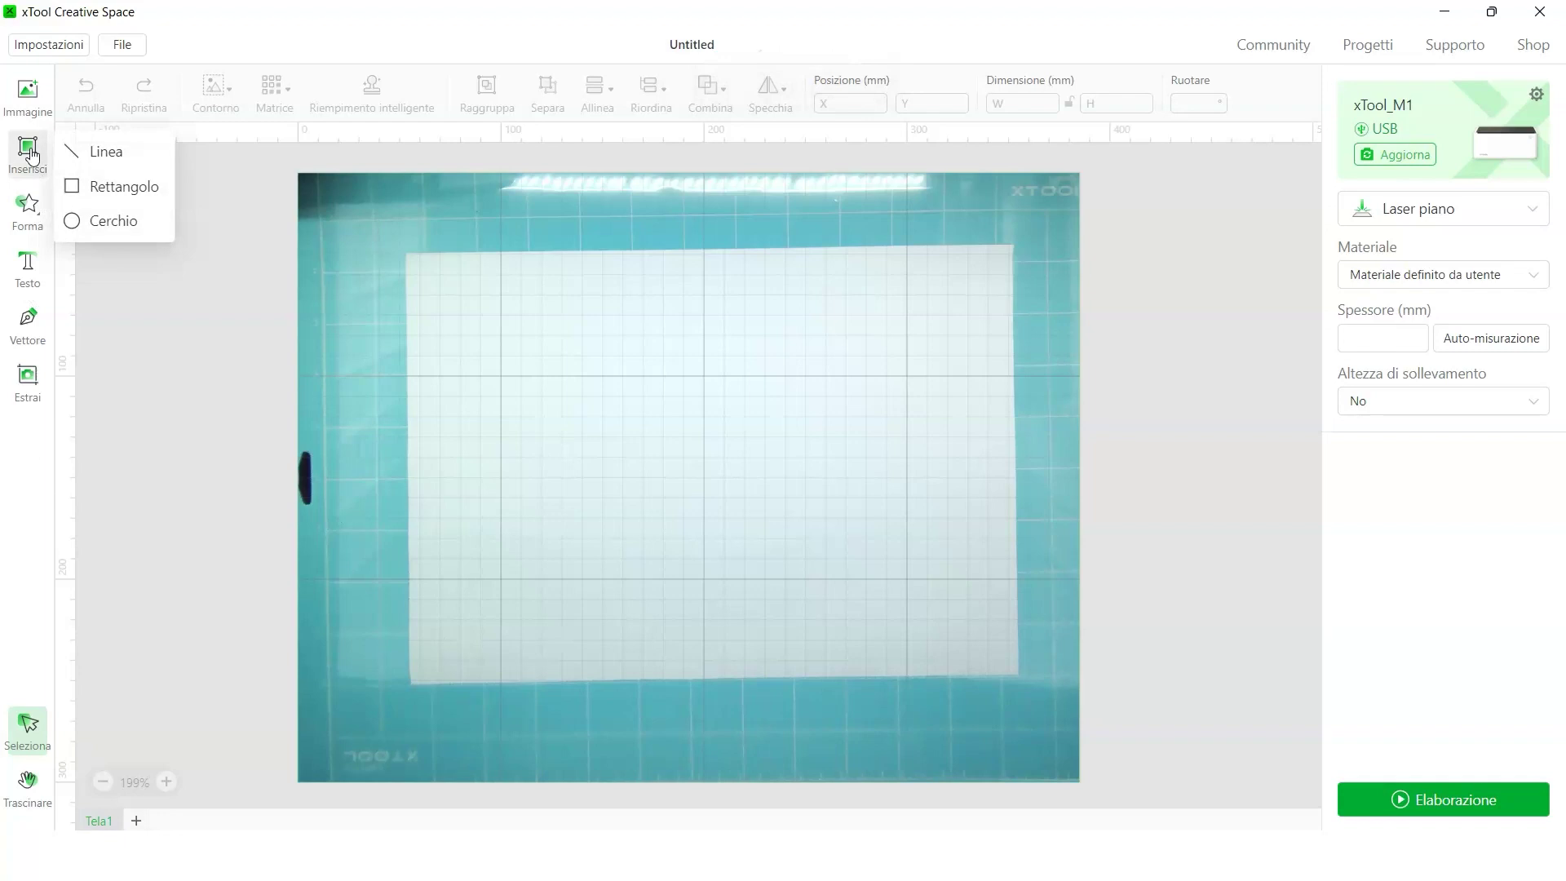
left_click(29, 106)
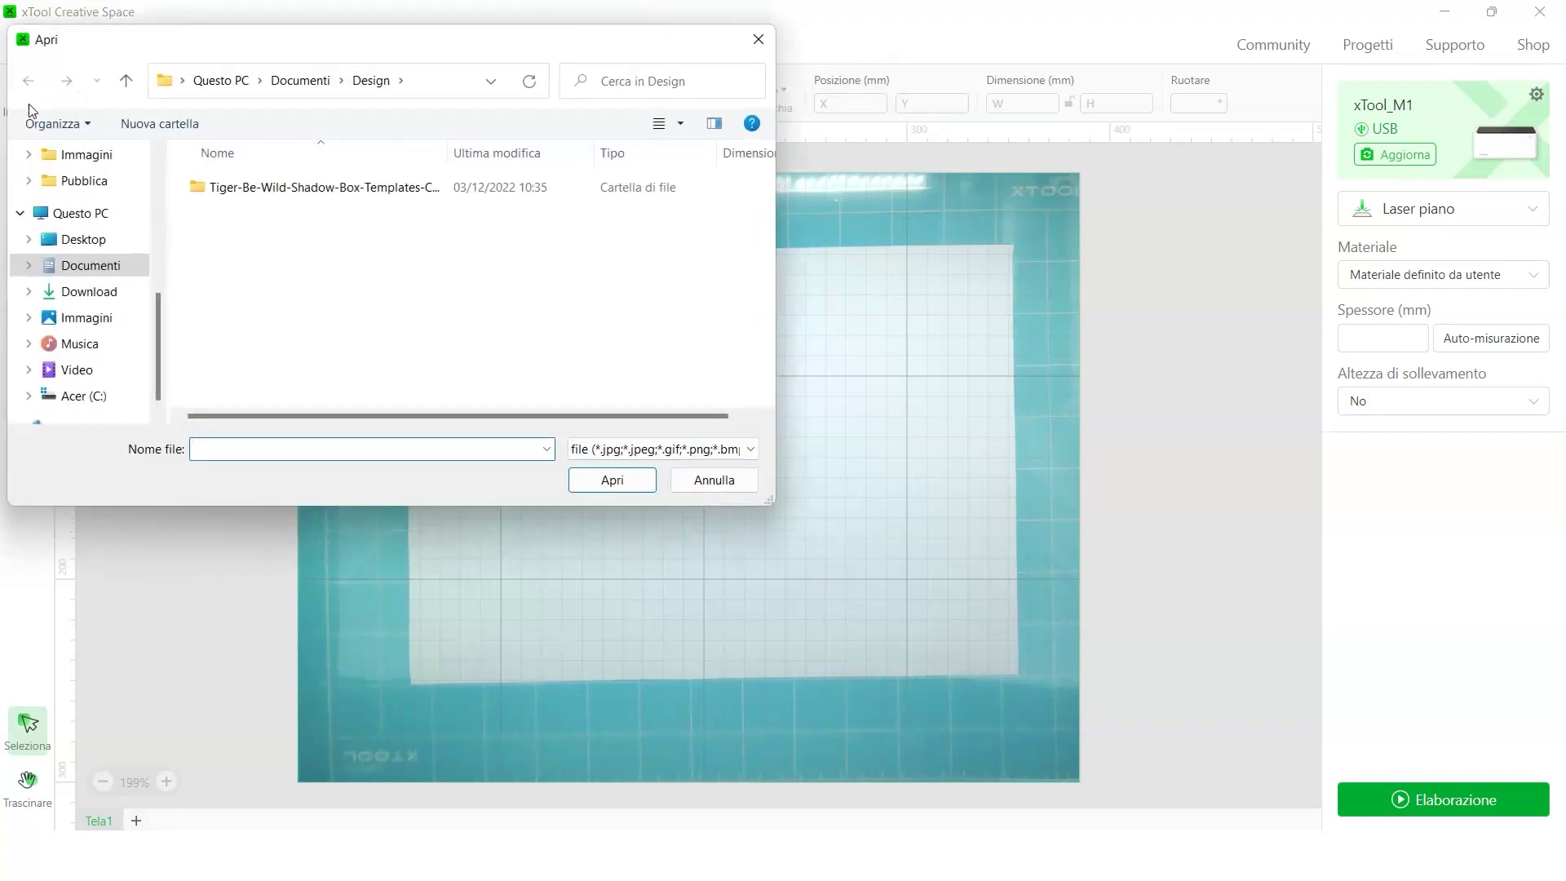
left_click(101, 291)
left_click(273, 241)
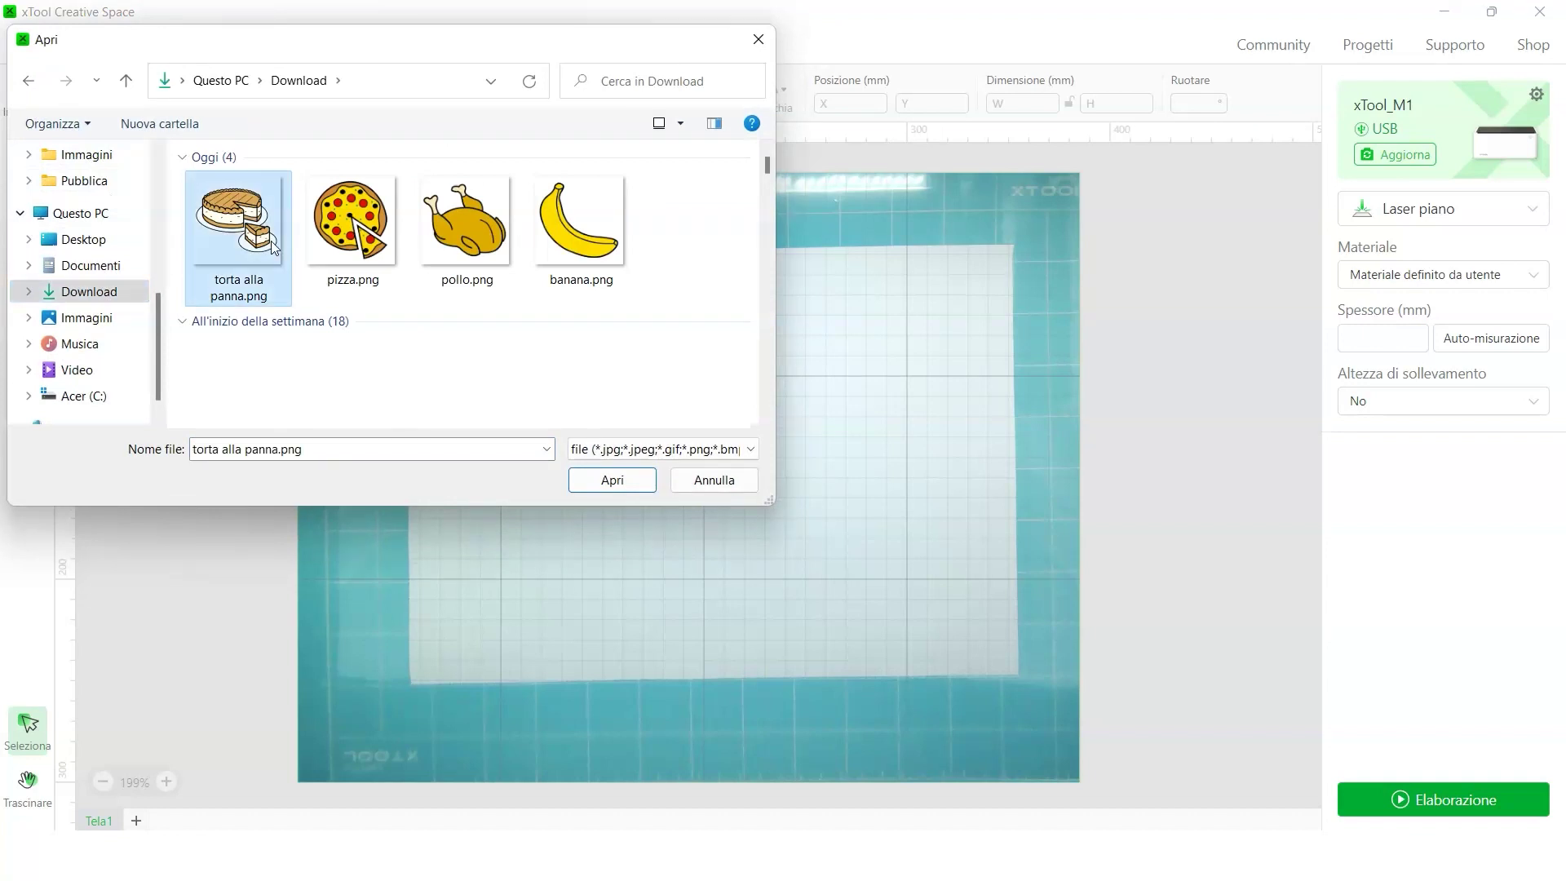
left_click(600, 240)
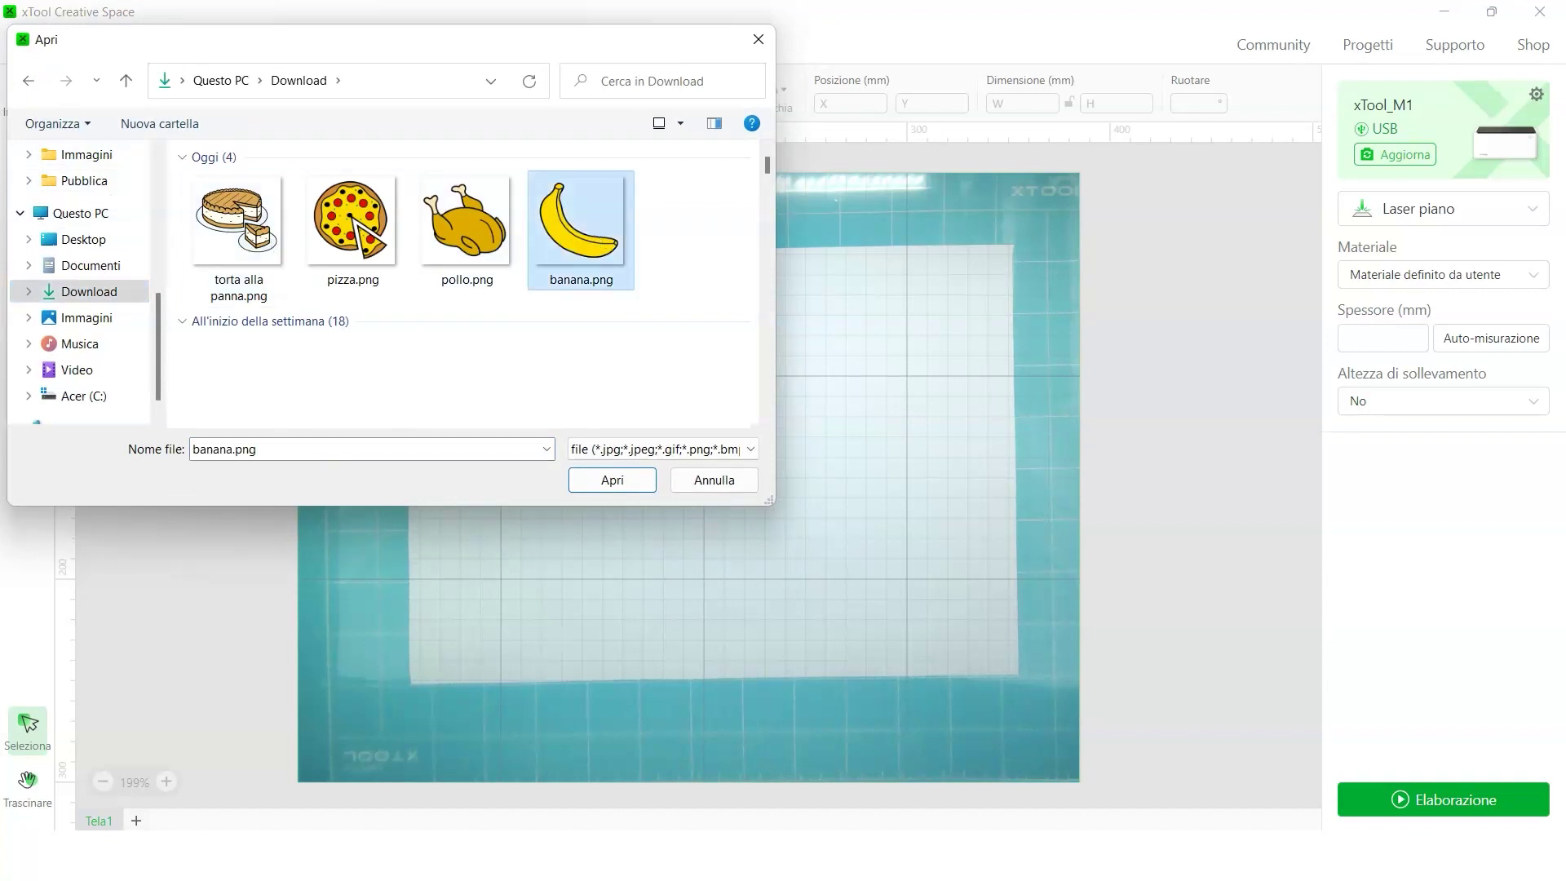
left_click(625, 474)
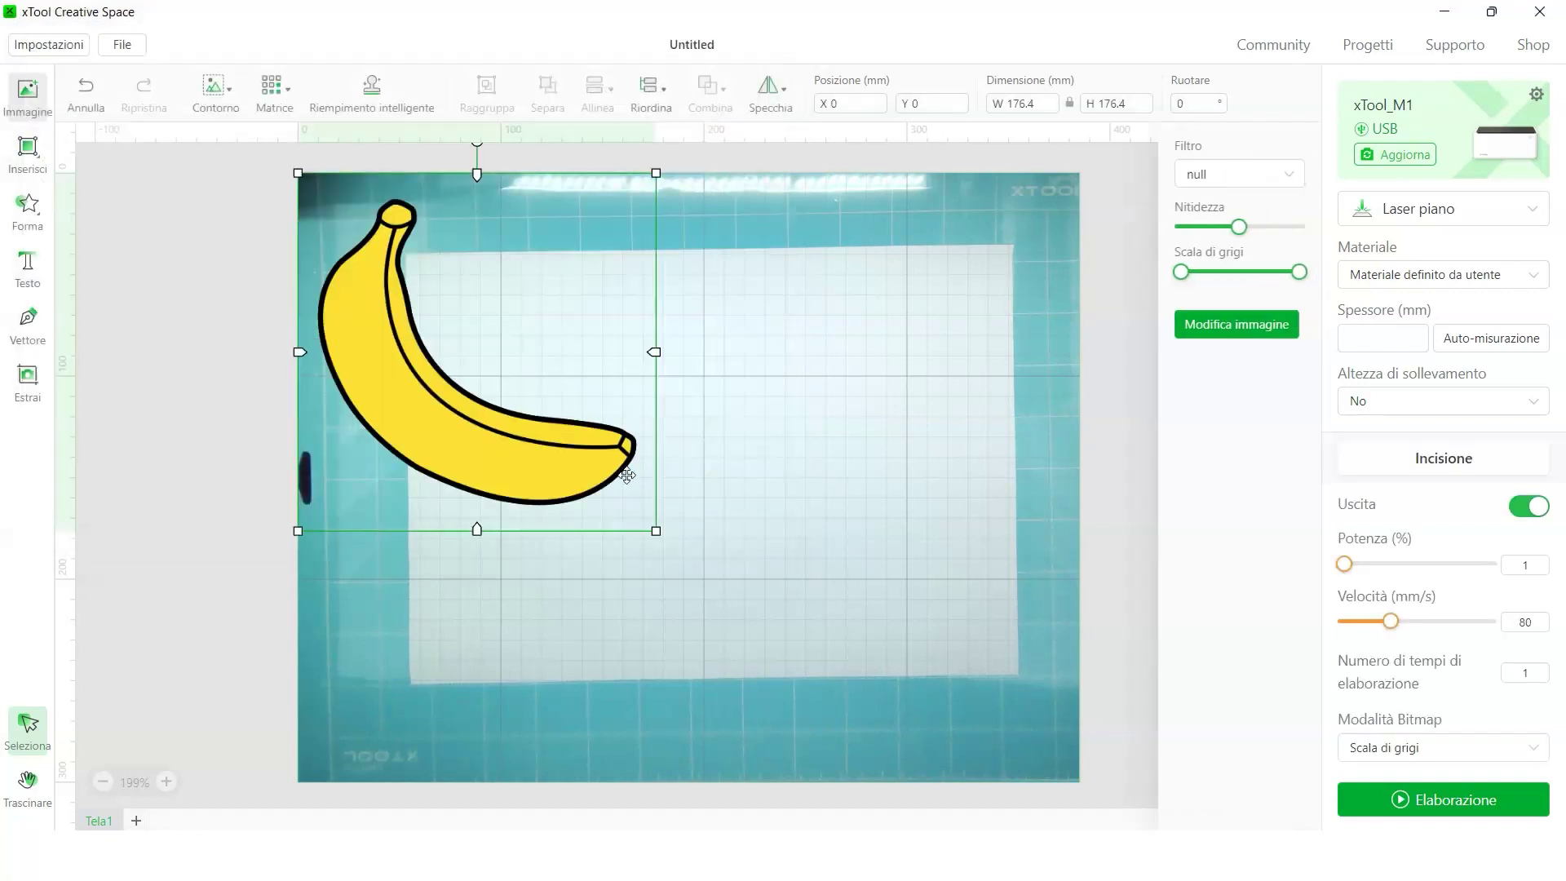
Step: Scale the banana image down to about 56.5 mm square and place it near the upper-left corner of the white sheet
left_click_drag(653, 528, 413, 288)
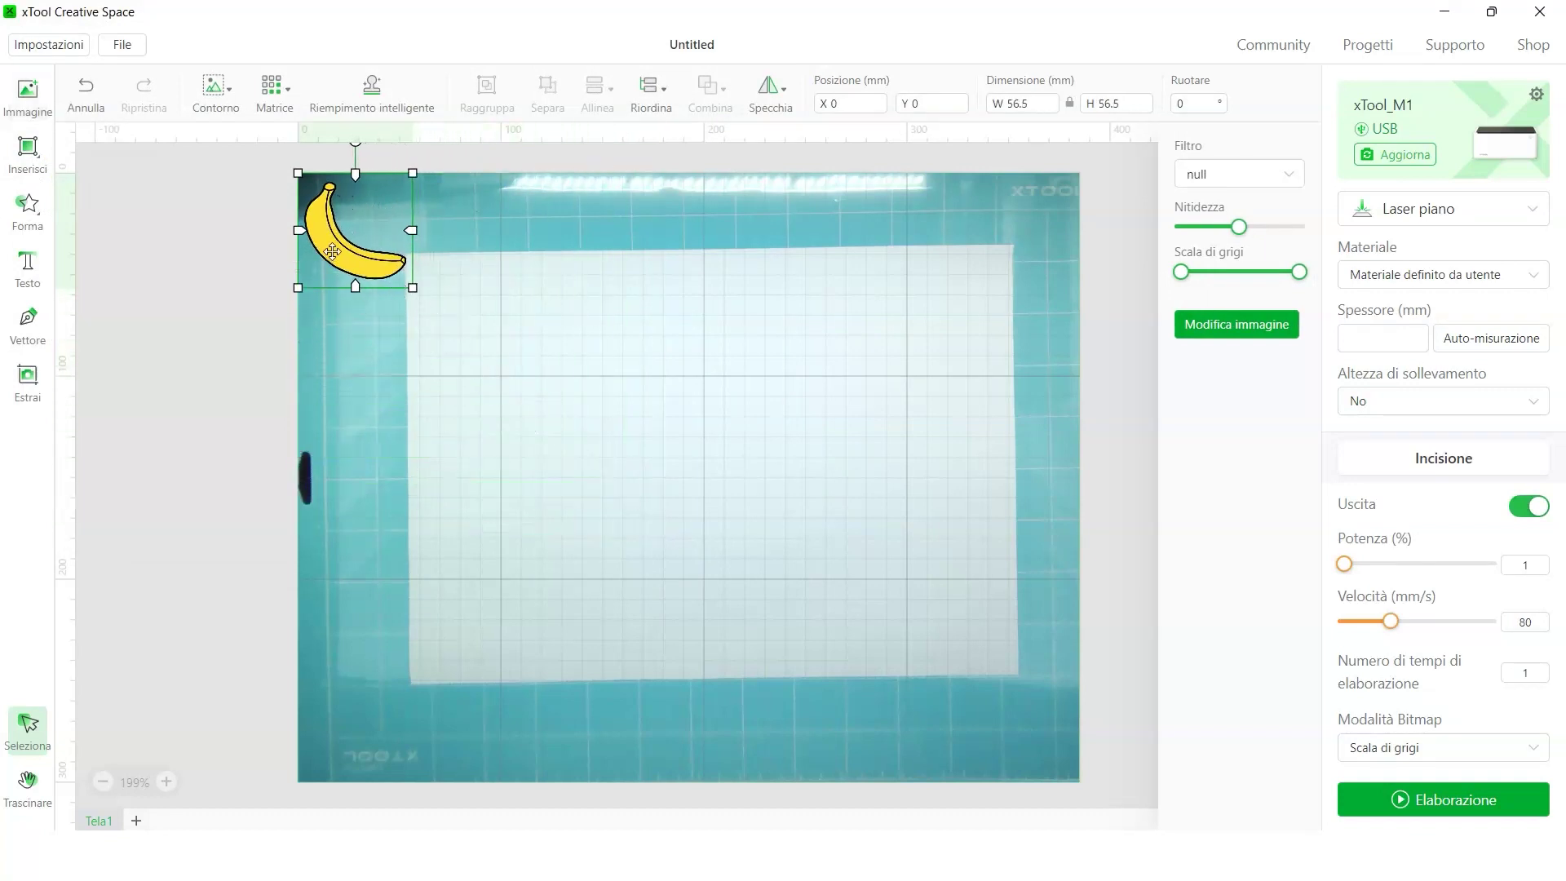
left_click_drag(339, 252, 491, 361)
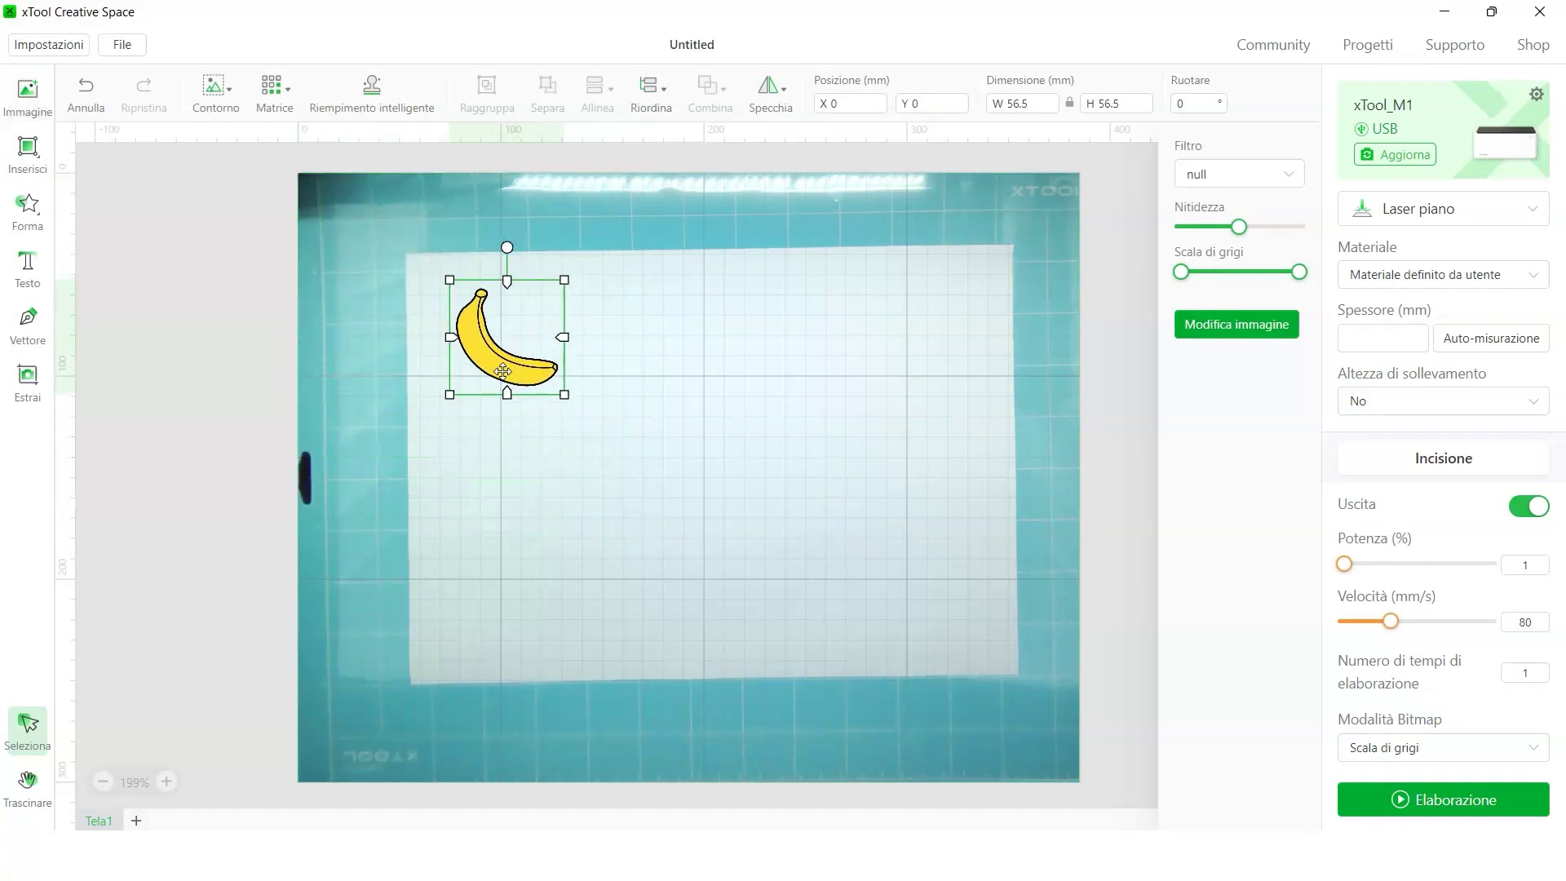
left_click(167, 781)
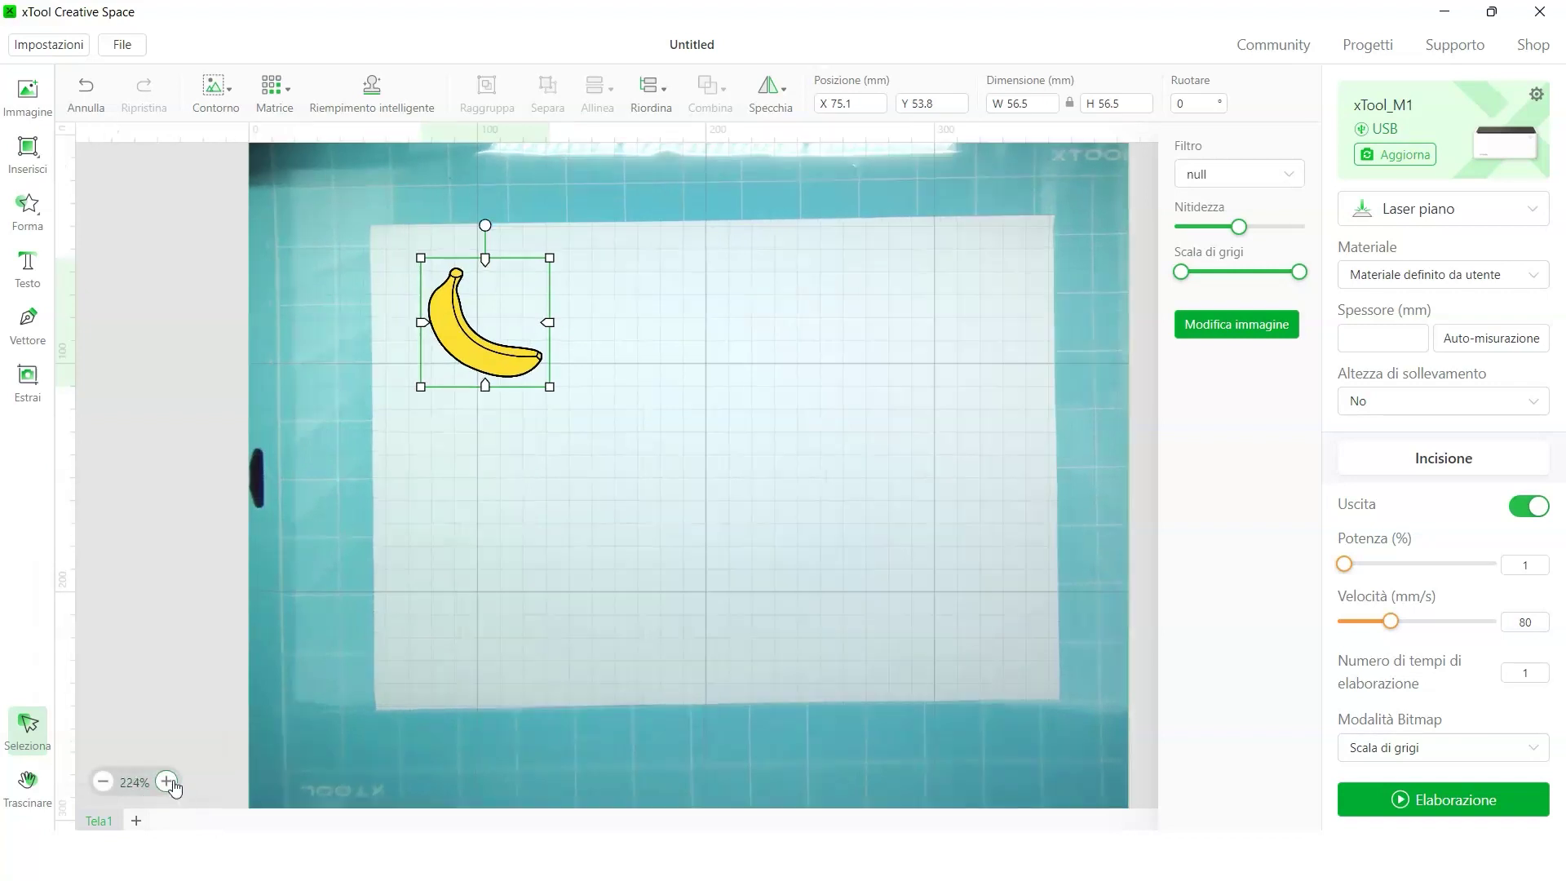
left_click_drag(510, 358, 532, 377)
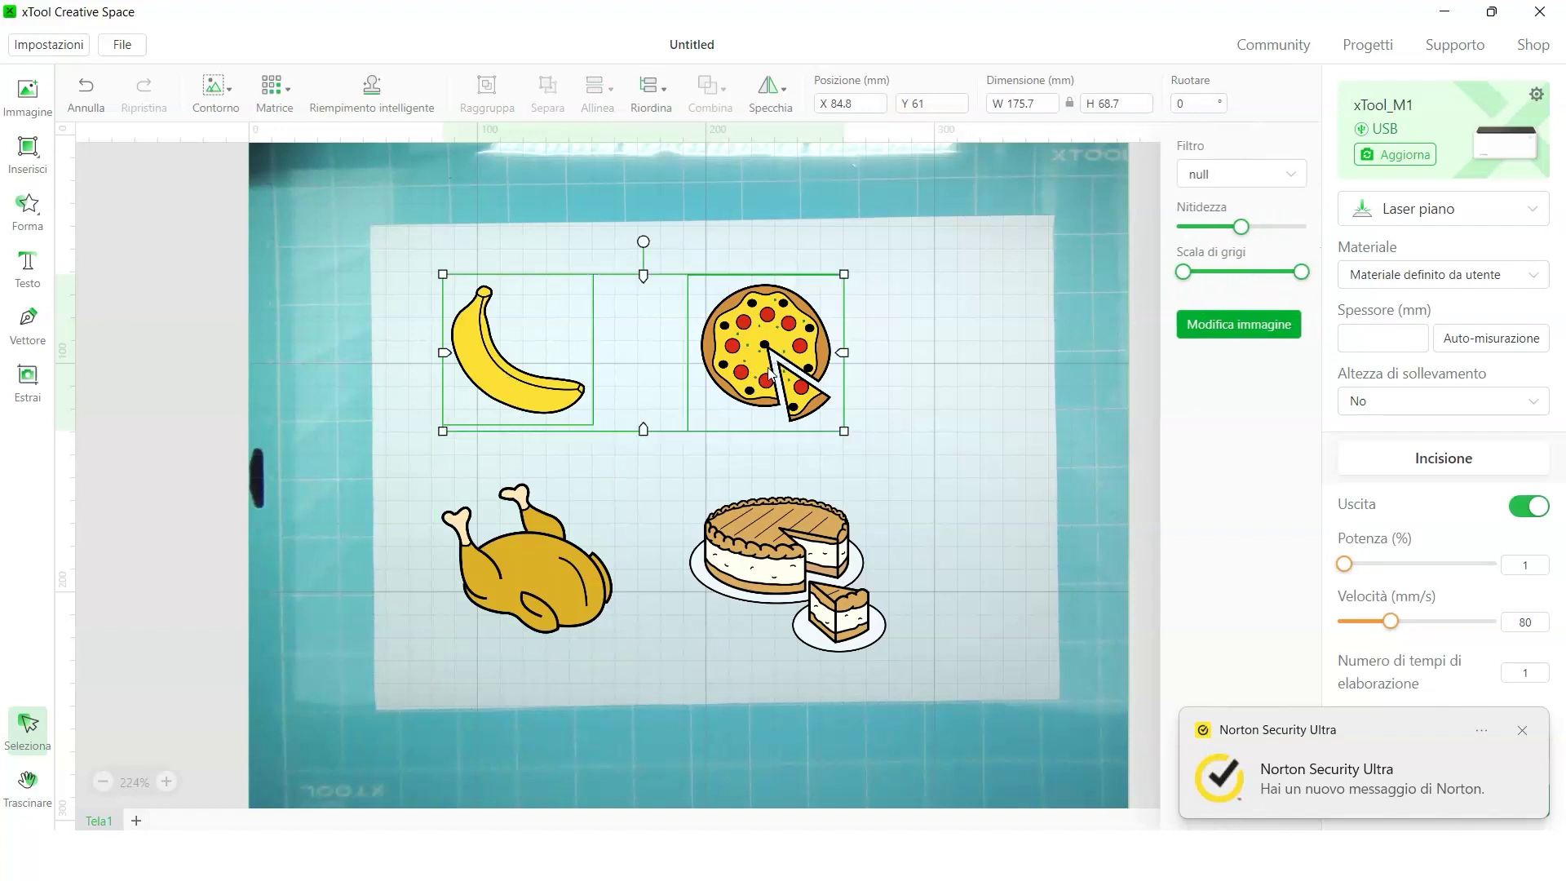
Step: Select the banana, pizza, chicken and cake images together on the white sheet
left_click(771, 374, "shift")
left_click(565, 564, "shift")
left_click(785, 574, "shift")
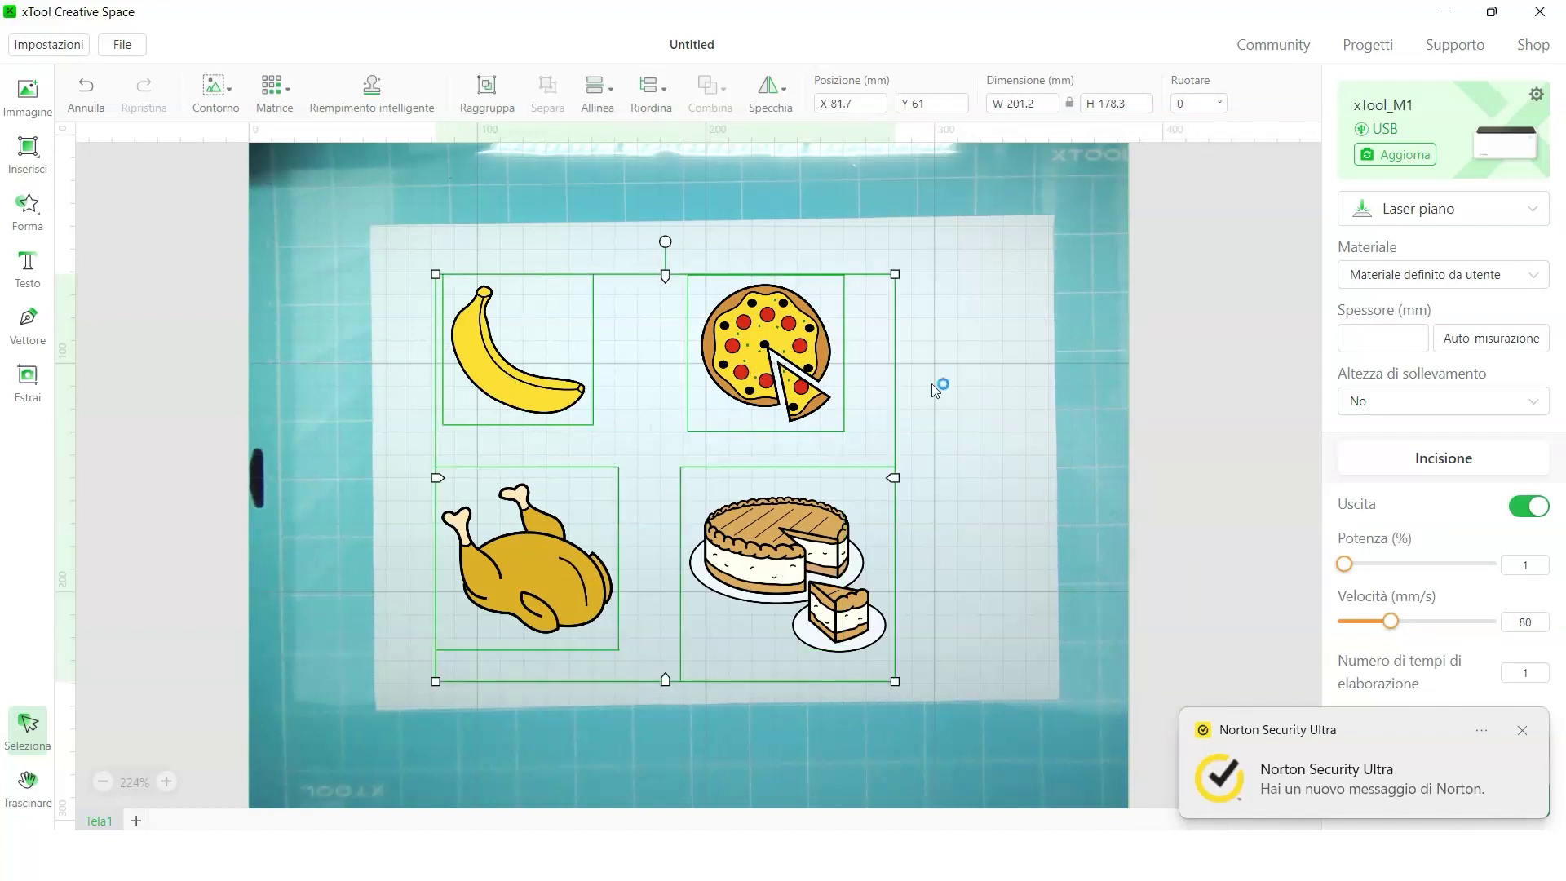
left_click_drag(1009, 258, 453, 679)
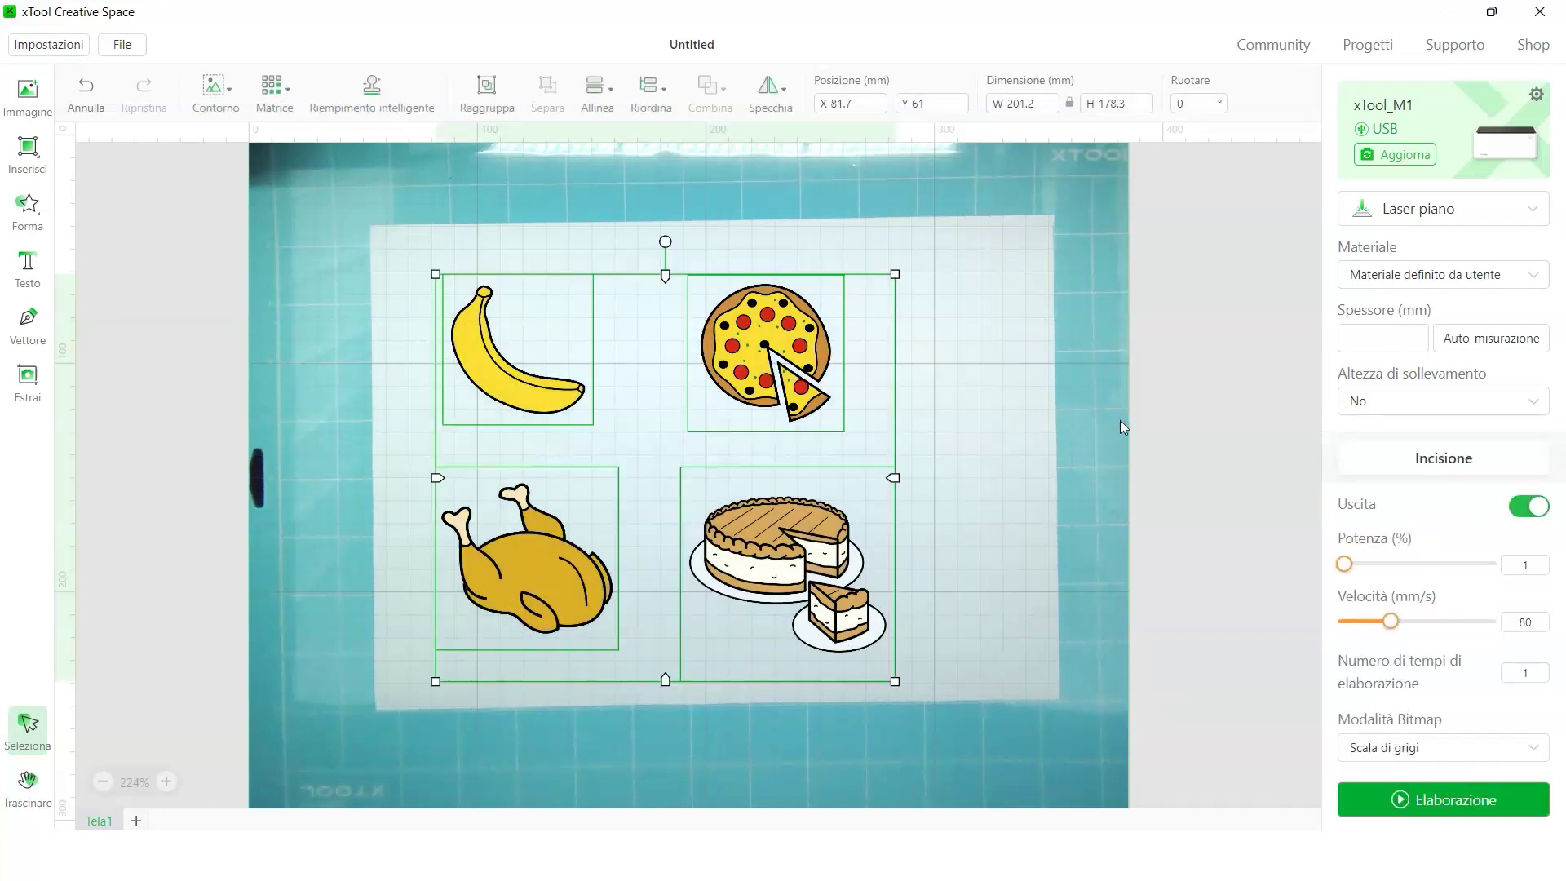
Step: Set the processing mode to print and blade cut (Stampa e taglia) and the material to Removable Self-adhesive Craft Vinyl
left_click(1464, 221)
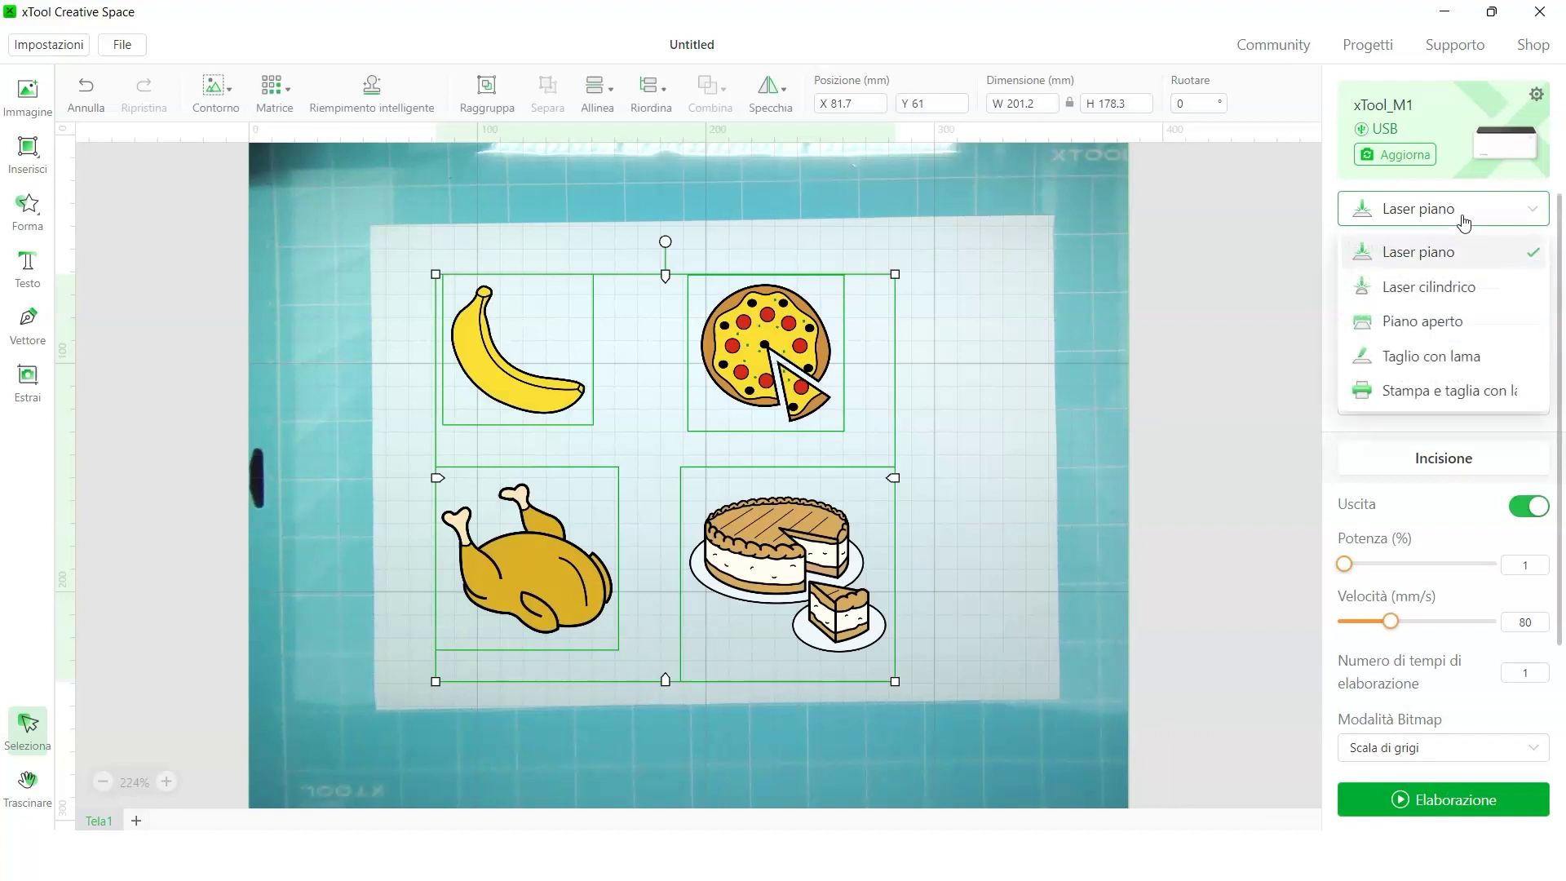
left_click(1463, 396)
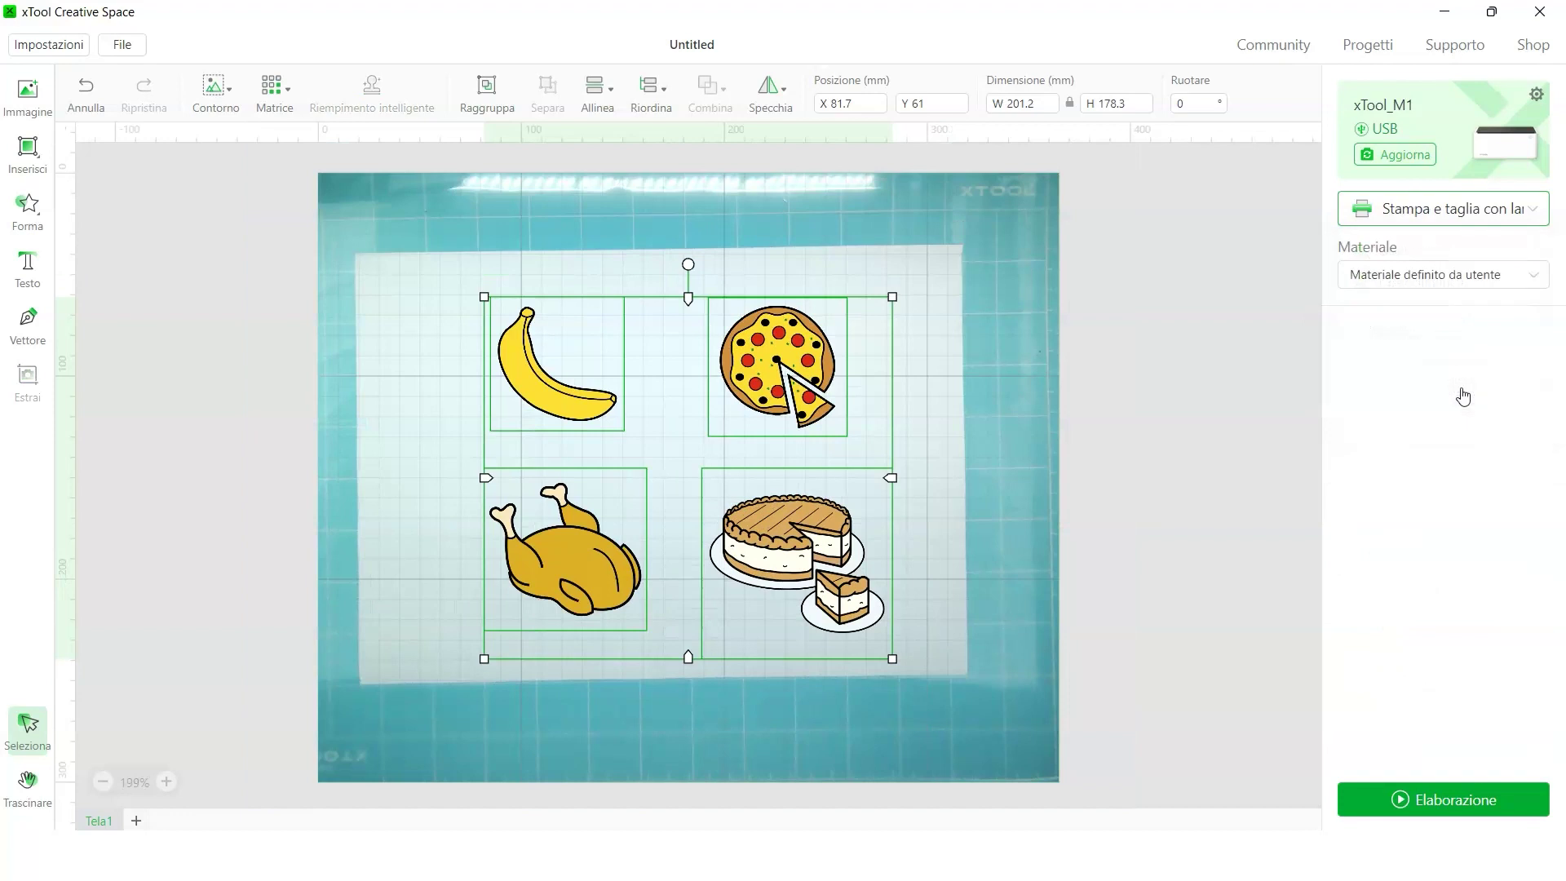
left_click(1488, 281)
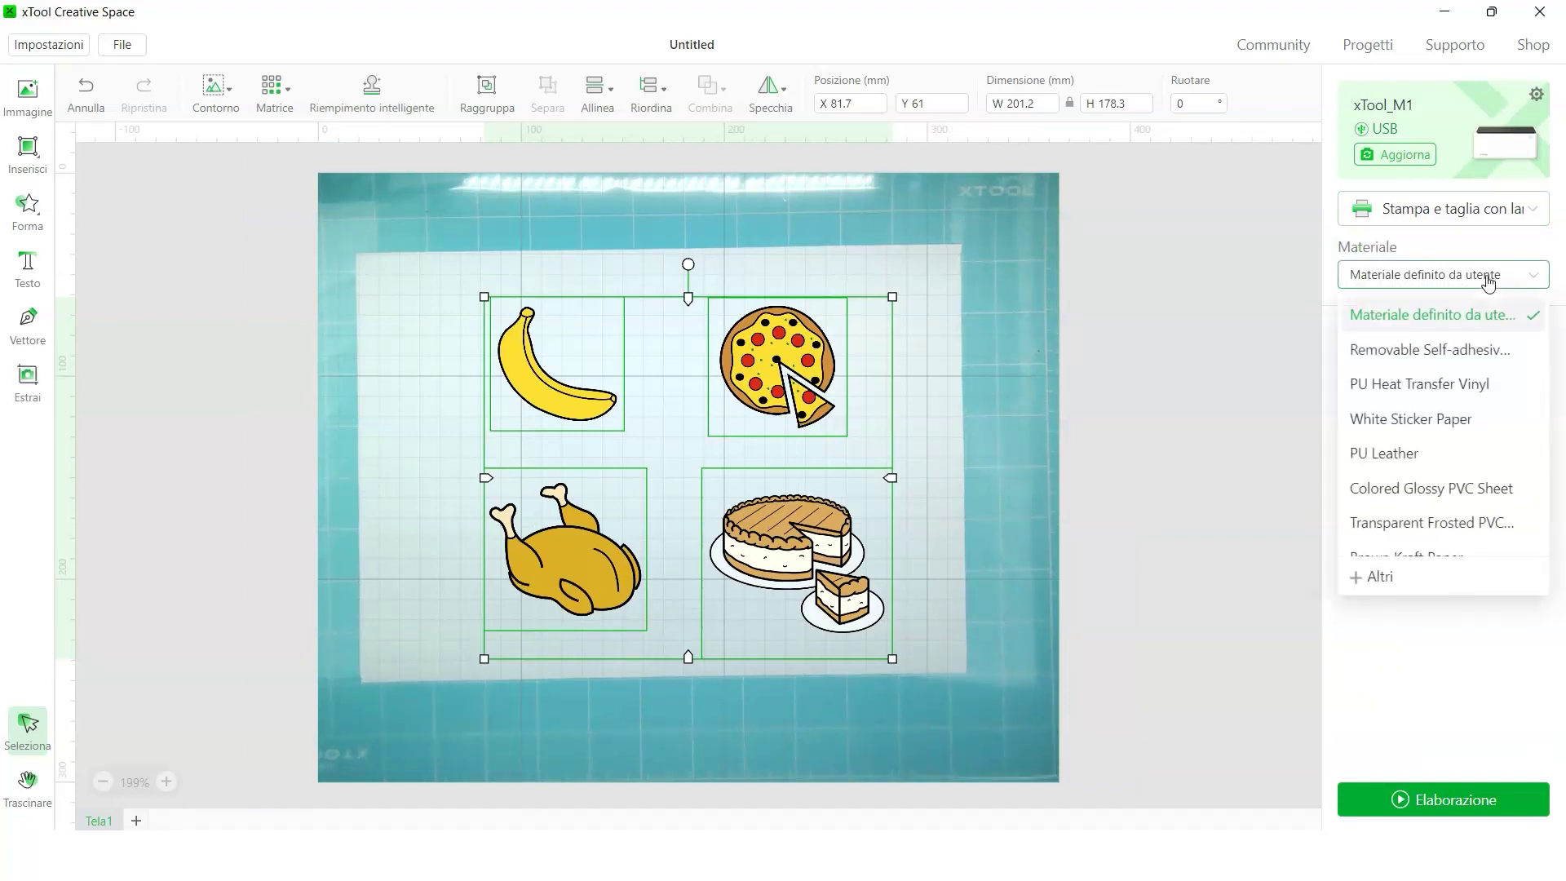
left_click(1462, 350)
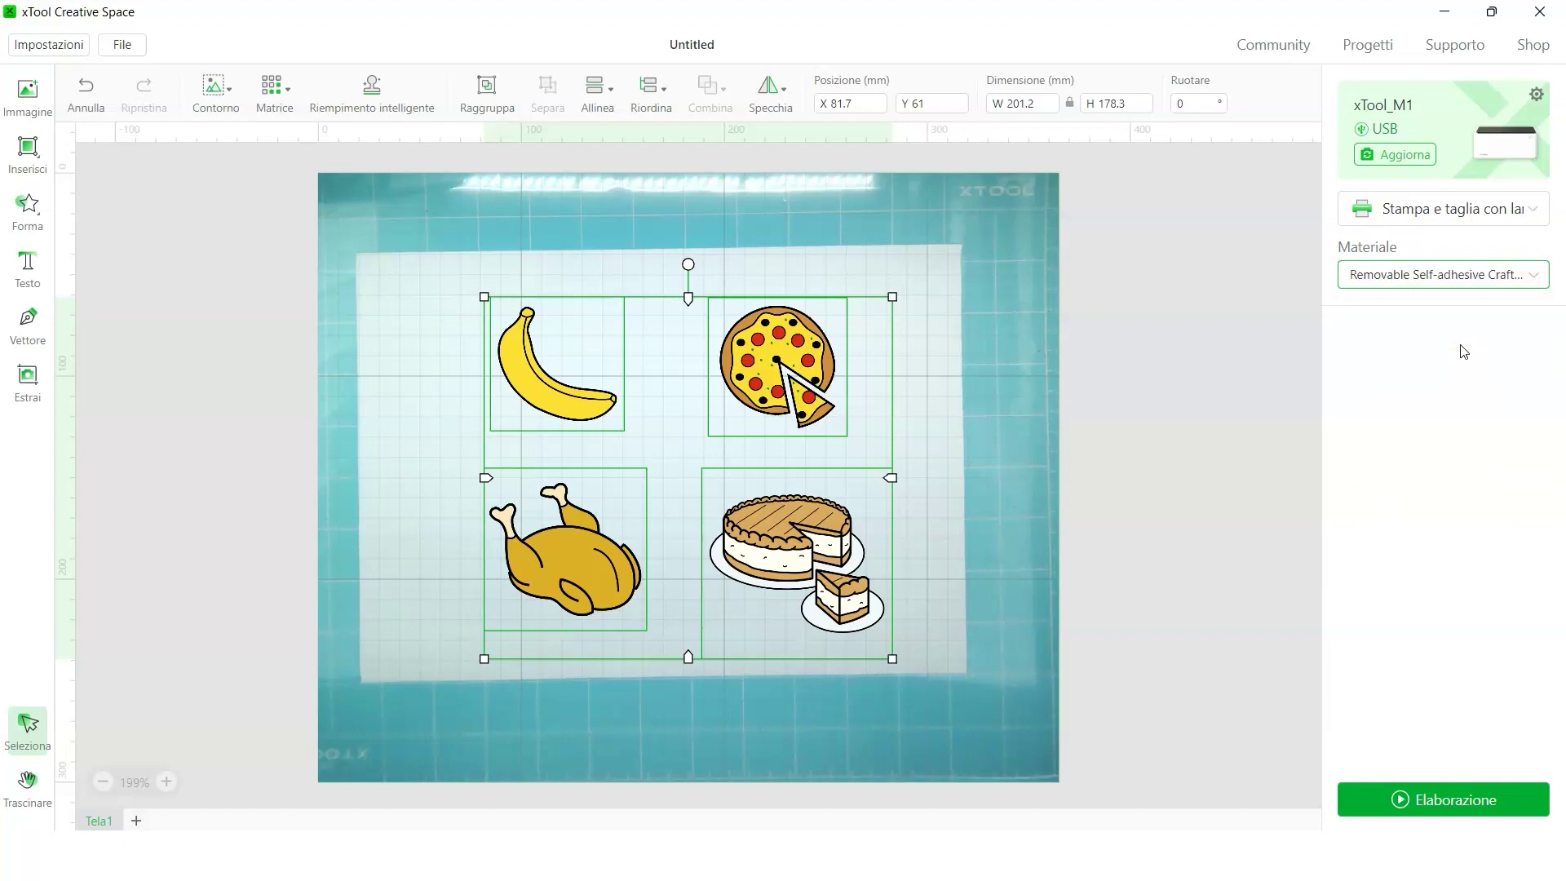
Step: Browse the full list of supported materials and apply Removable Self-adhesive Craft Vinyl from it
left_click(1461, 290)
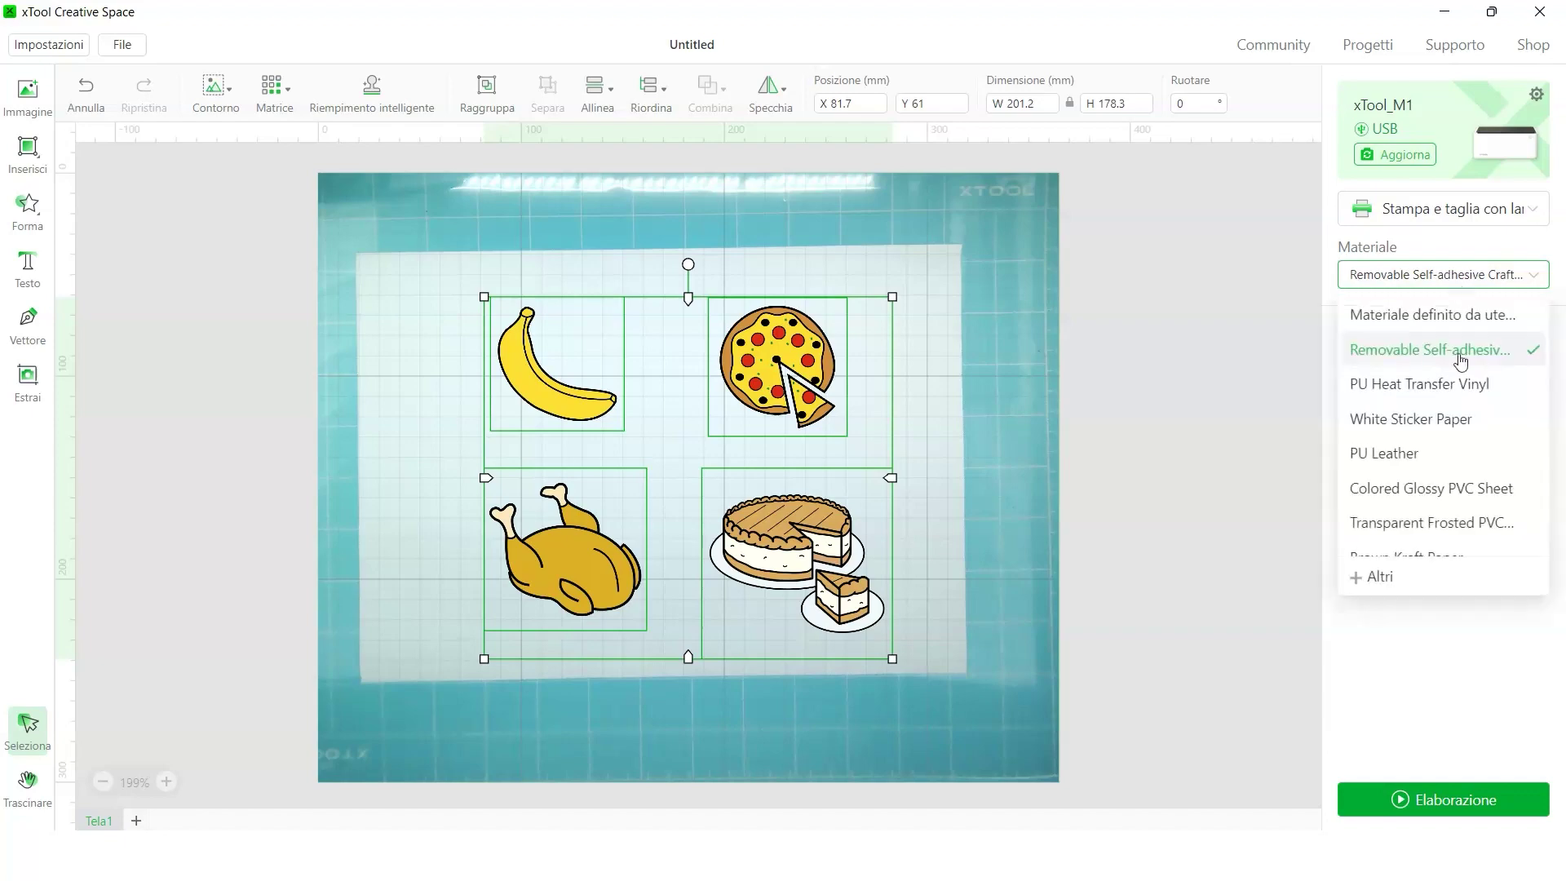
left_click(1434, 571)
left_click(576, 151)
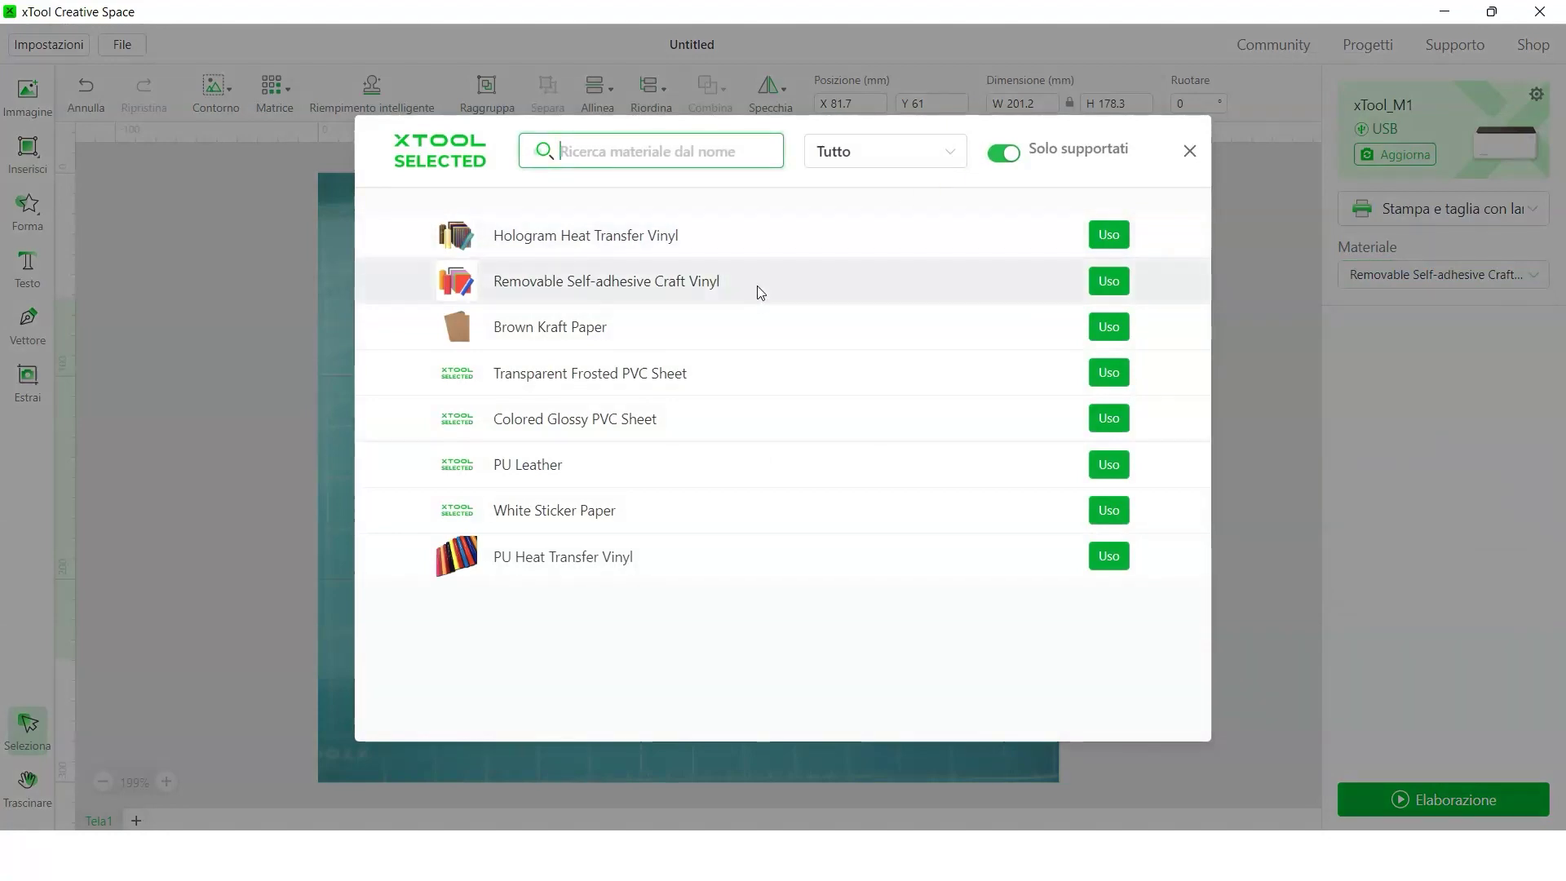
left_click(1111, 282)
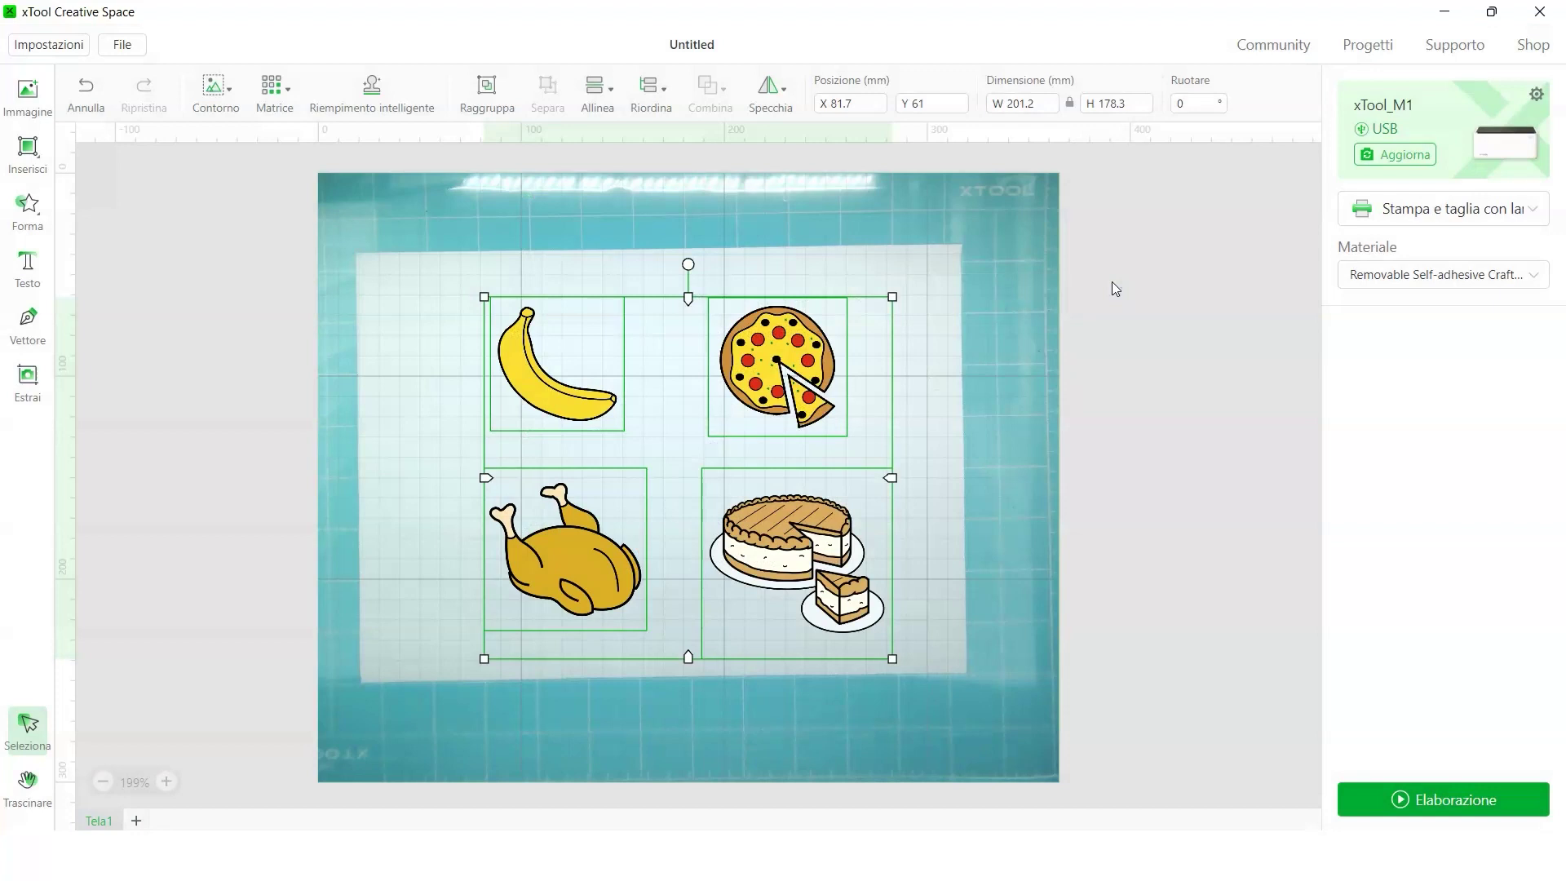
Step: Try to process the four images without any cutting outline, and check the banana image
left_click(1447, 804)
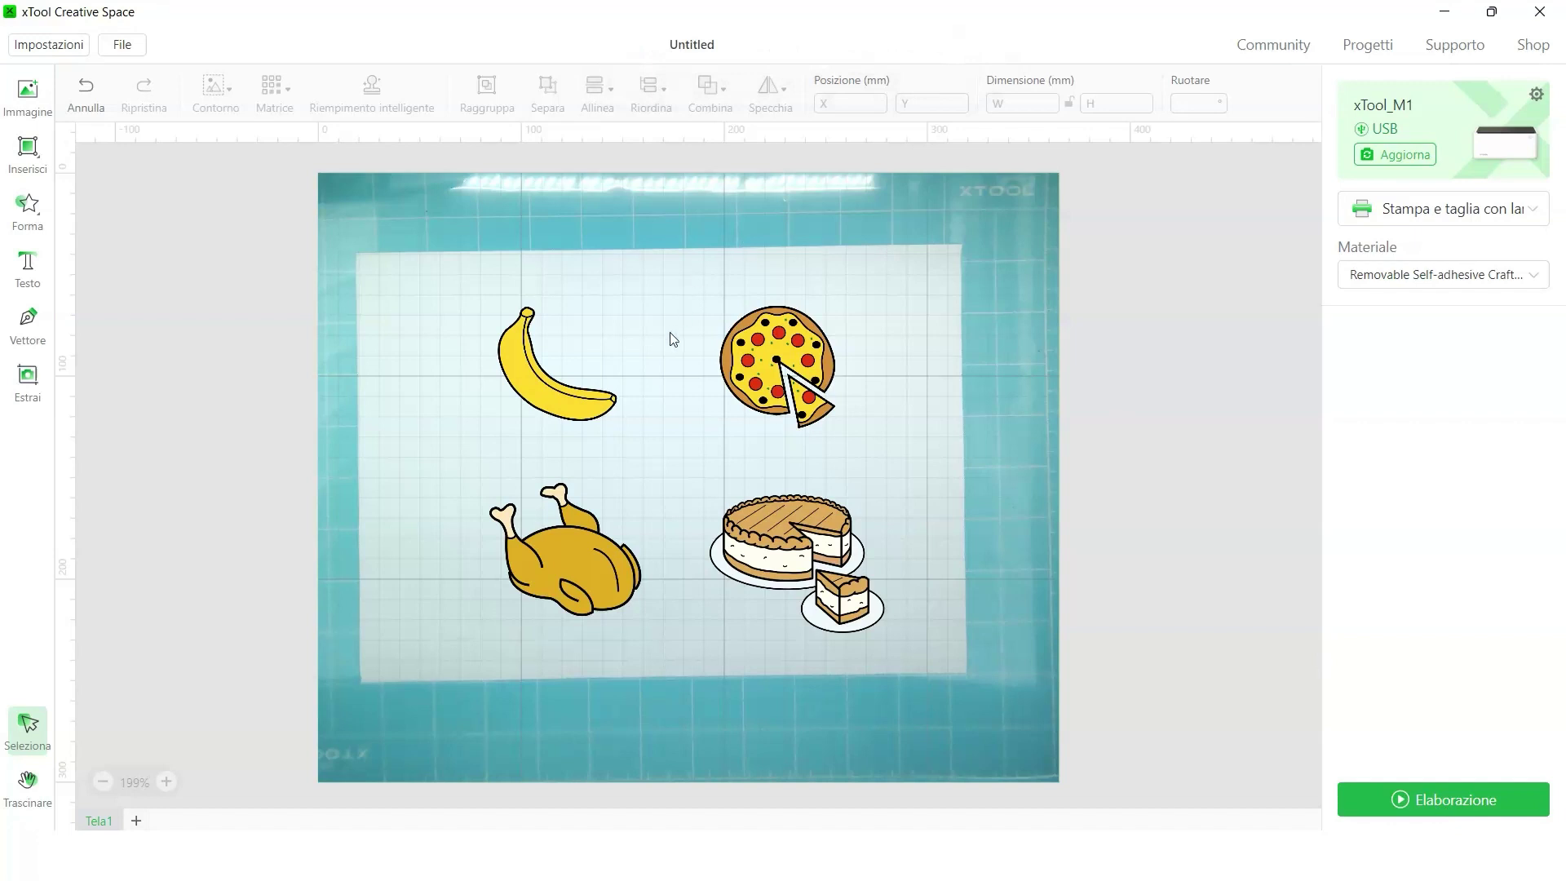
left_click(524, 370)
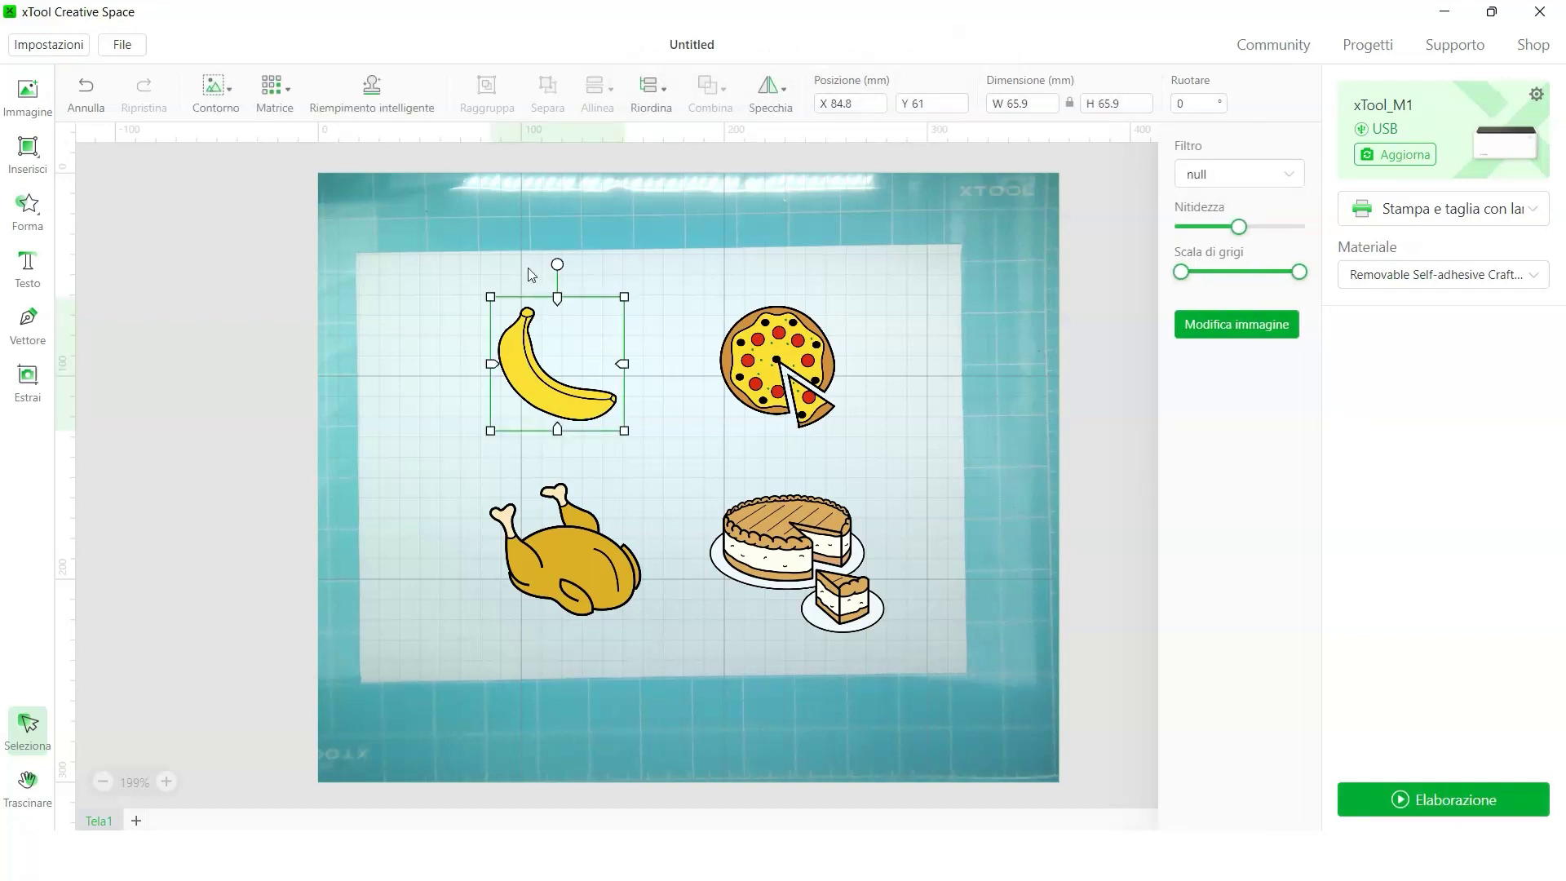
left_click(1128, 356)
left_click(526, 396)
Step: Start an outline around all four food images and try an offset distance of 3.7 mm
left_click_drag(409, 294, 932, 644)
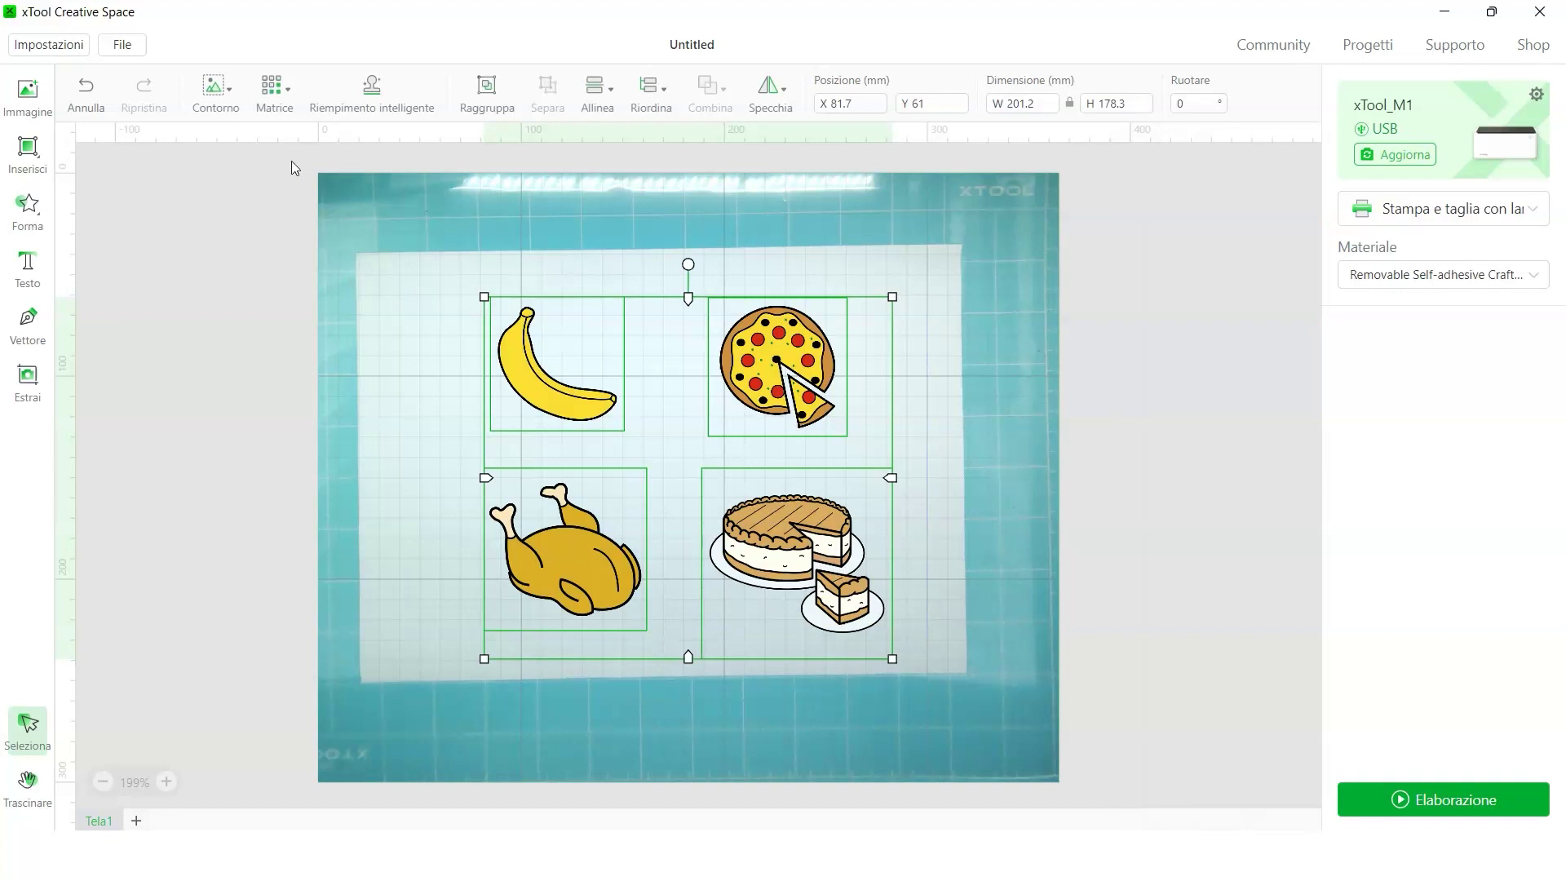
left_click(231, 93)
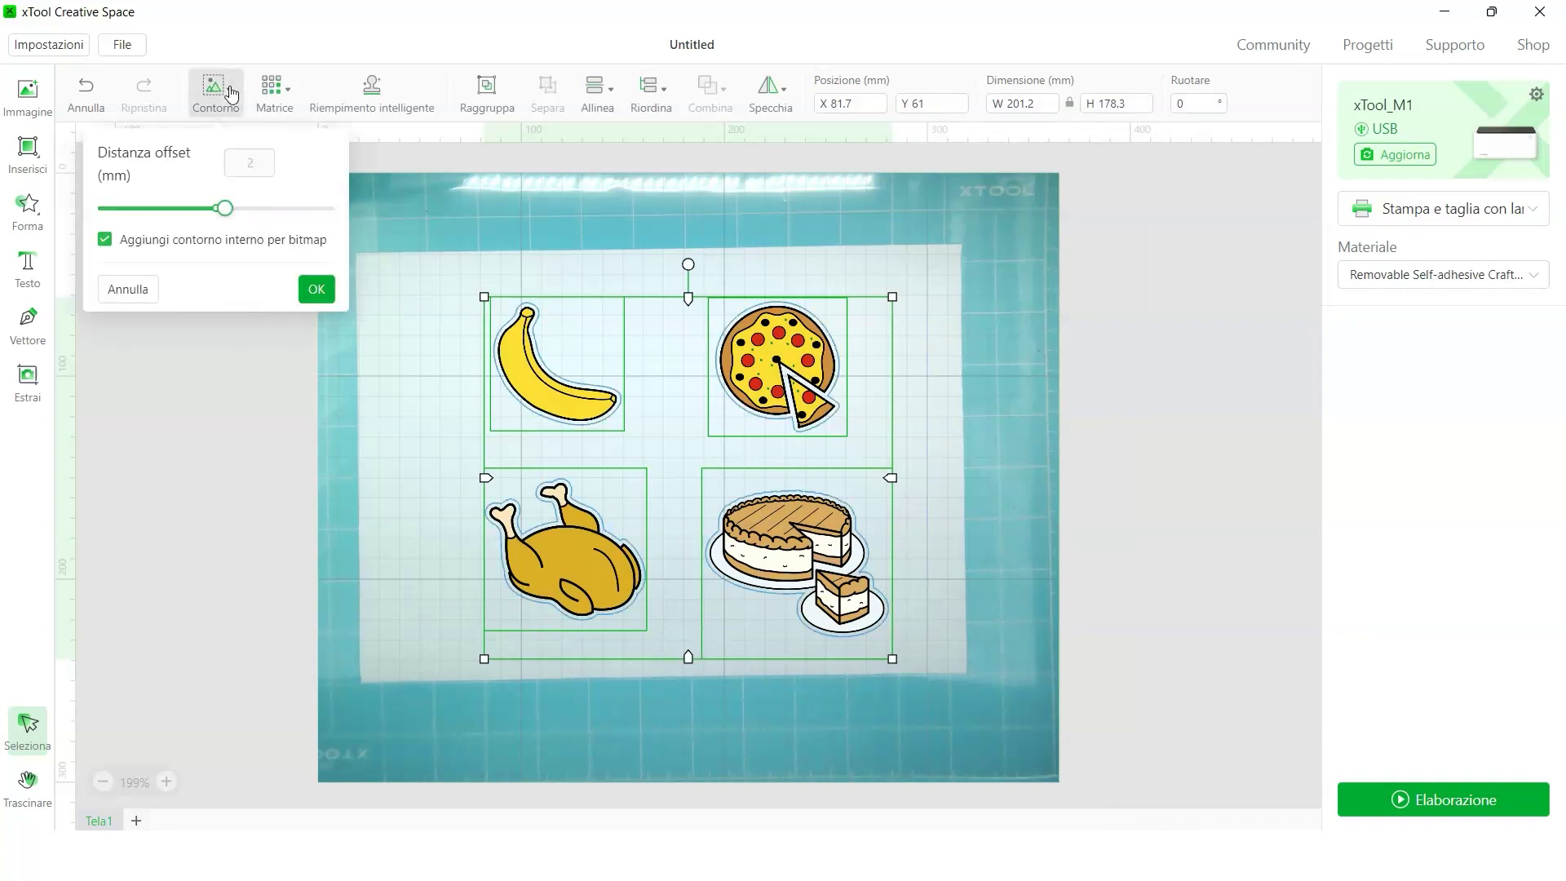
mouse_move(227, 210)
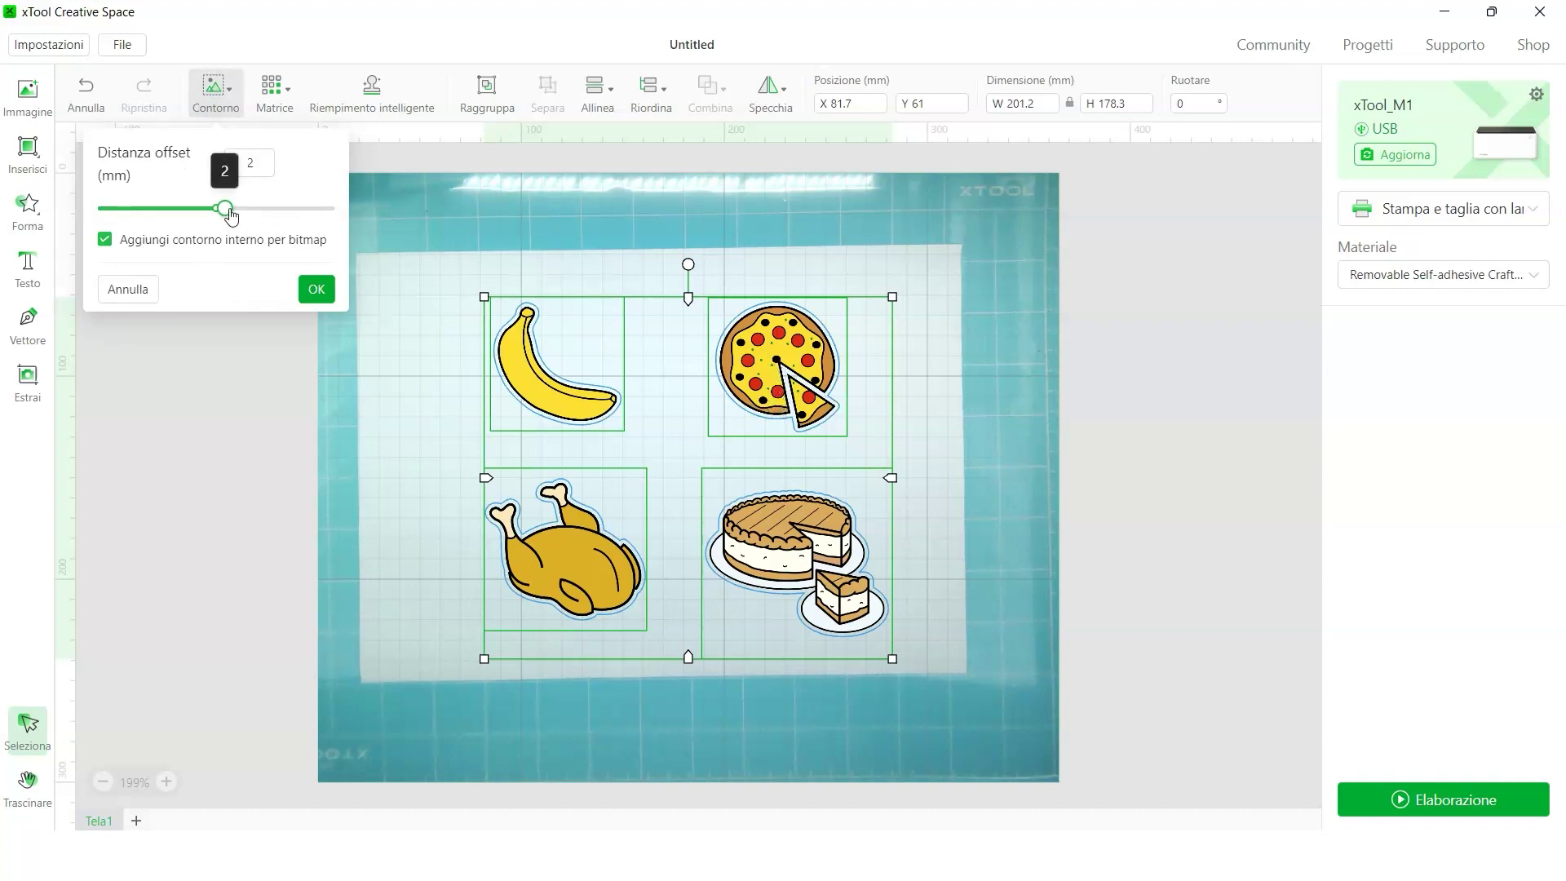
mouse_move(231, 214)
left_mouse_down()
mouse_move(267, 206)
mouse_move(234, 212)
left_mouse_up()
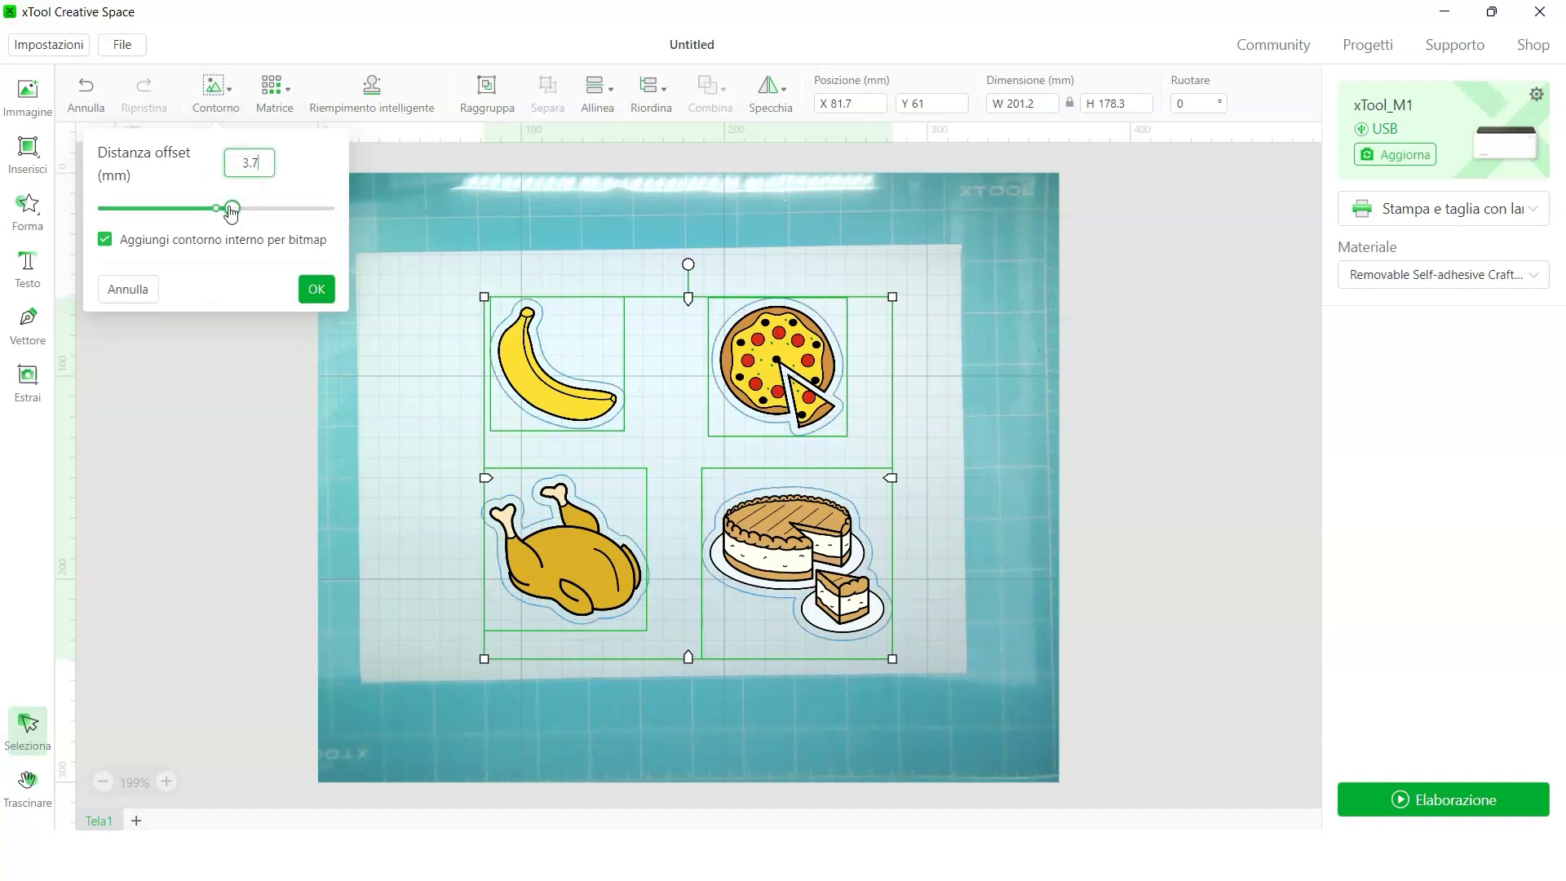
Step: Try outline offset distances of 3 mm and 0 mm around the images
double_click(260, 157)
type("3")
double_click(260, 157)
type("0")
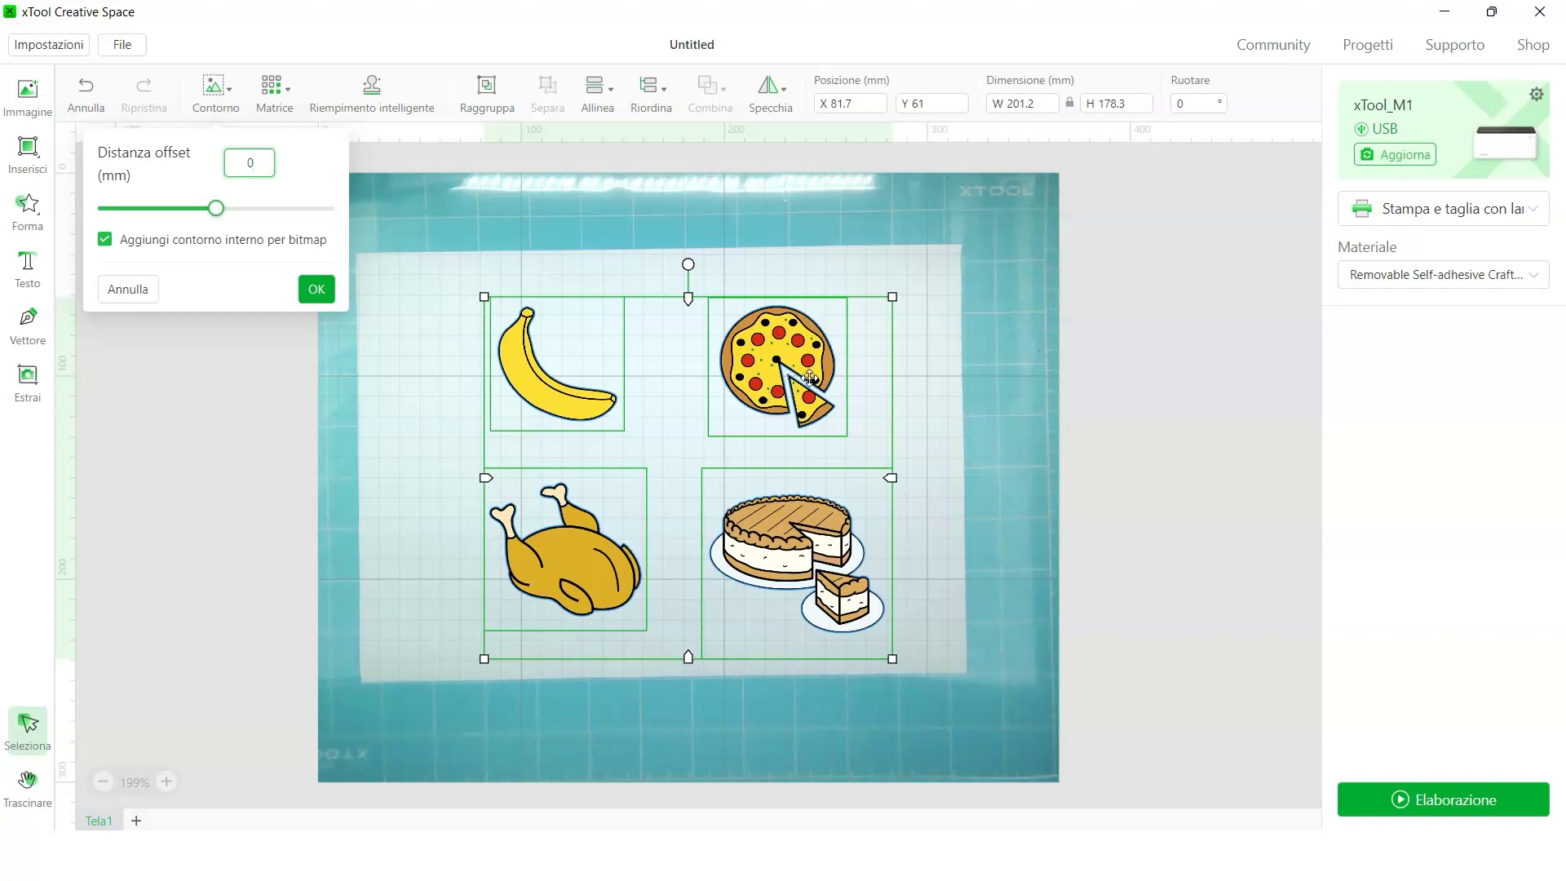
Step: Set the outline offset to 2 mm, keep the inner outline for bitmaps enabled, and create the outlines
left_click(229, 211)
left_click(264, 161)
key("BackSpace")
key("BackSpace")
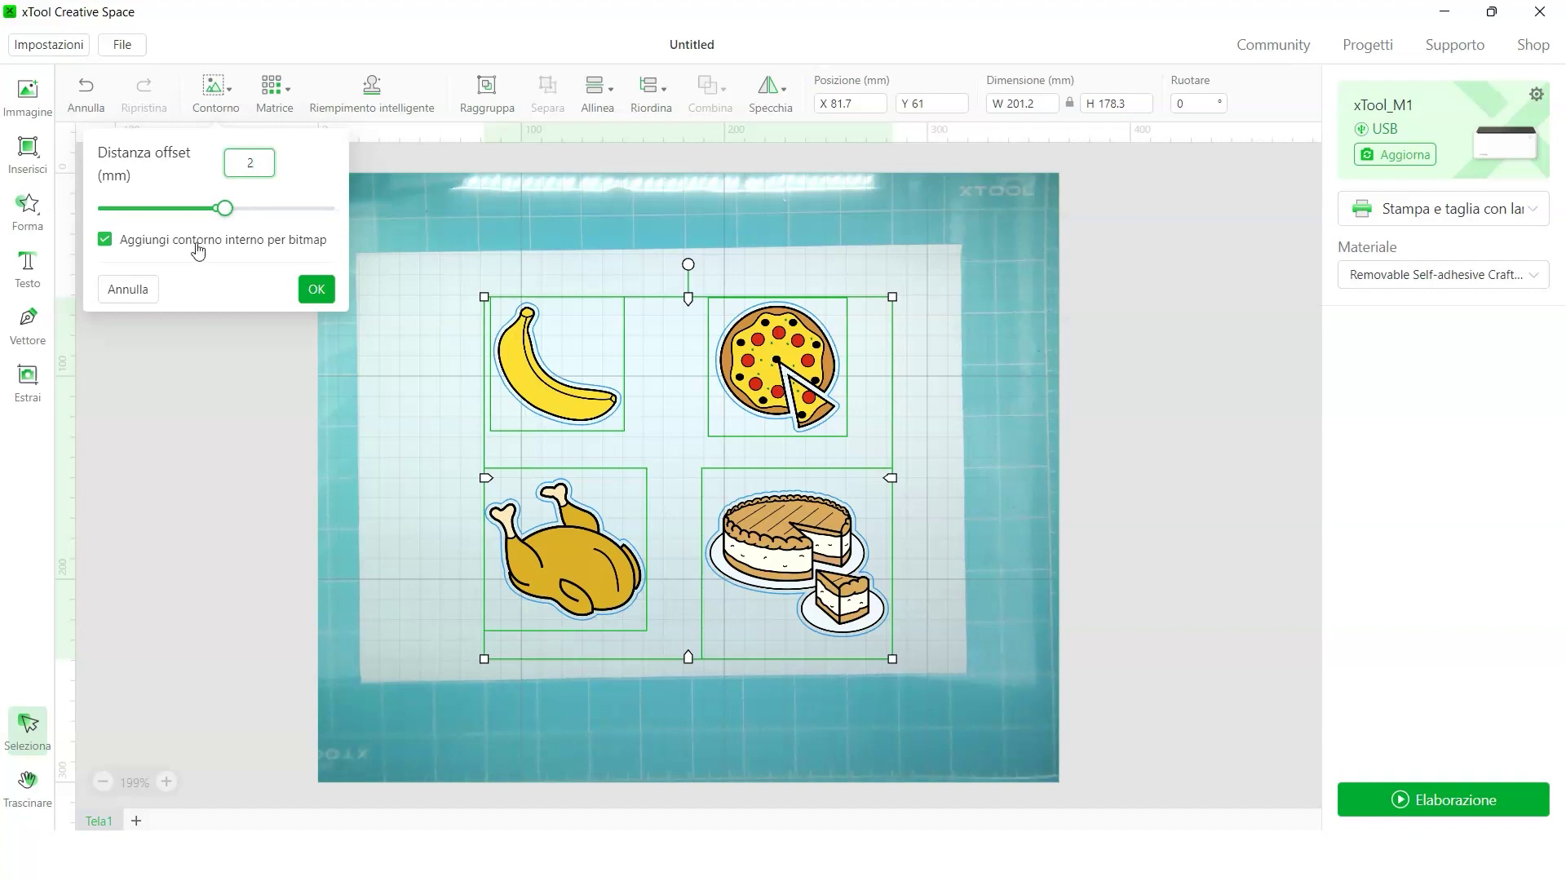
left_click(315, 289)
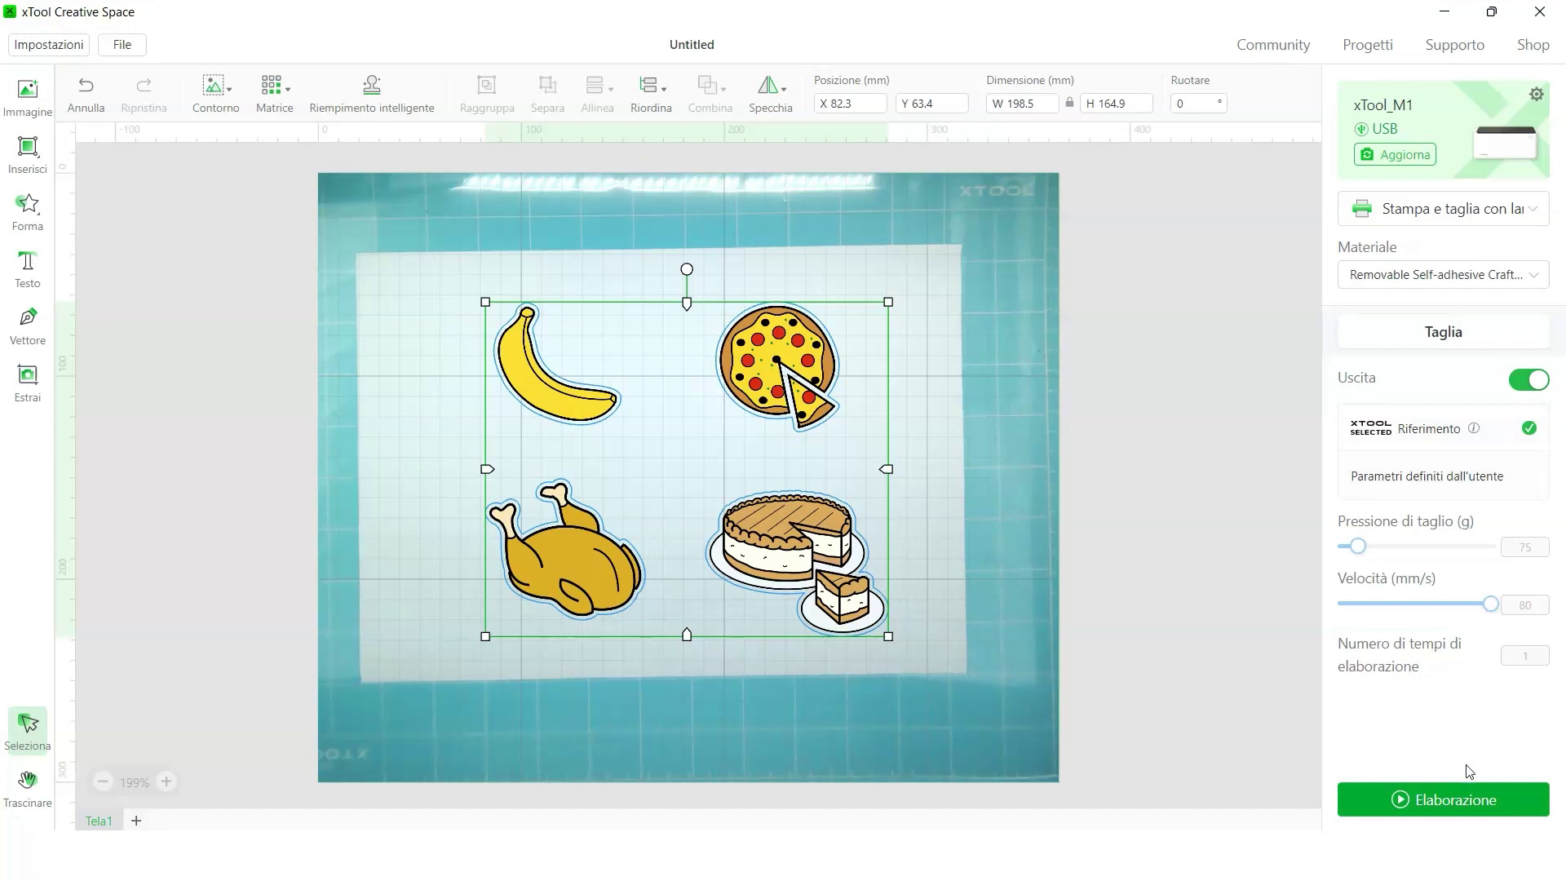
Step: Try to process the job, and scale all images with their outlines to about 176 × 156 mm, positioned at about X 72.4, Y 69.3 mm
left_click(1456, 793)
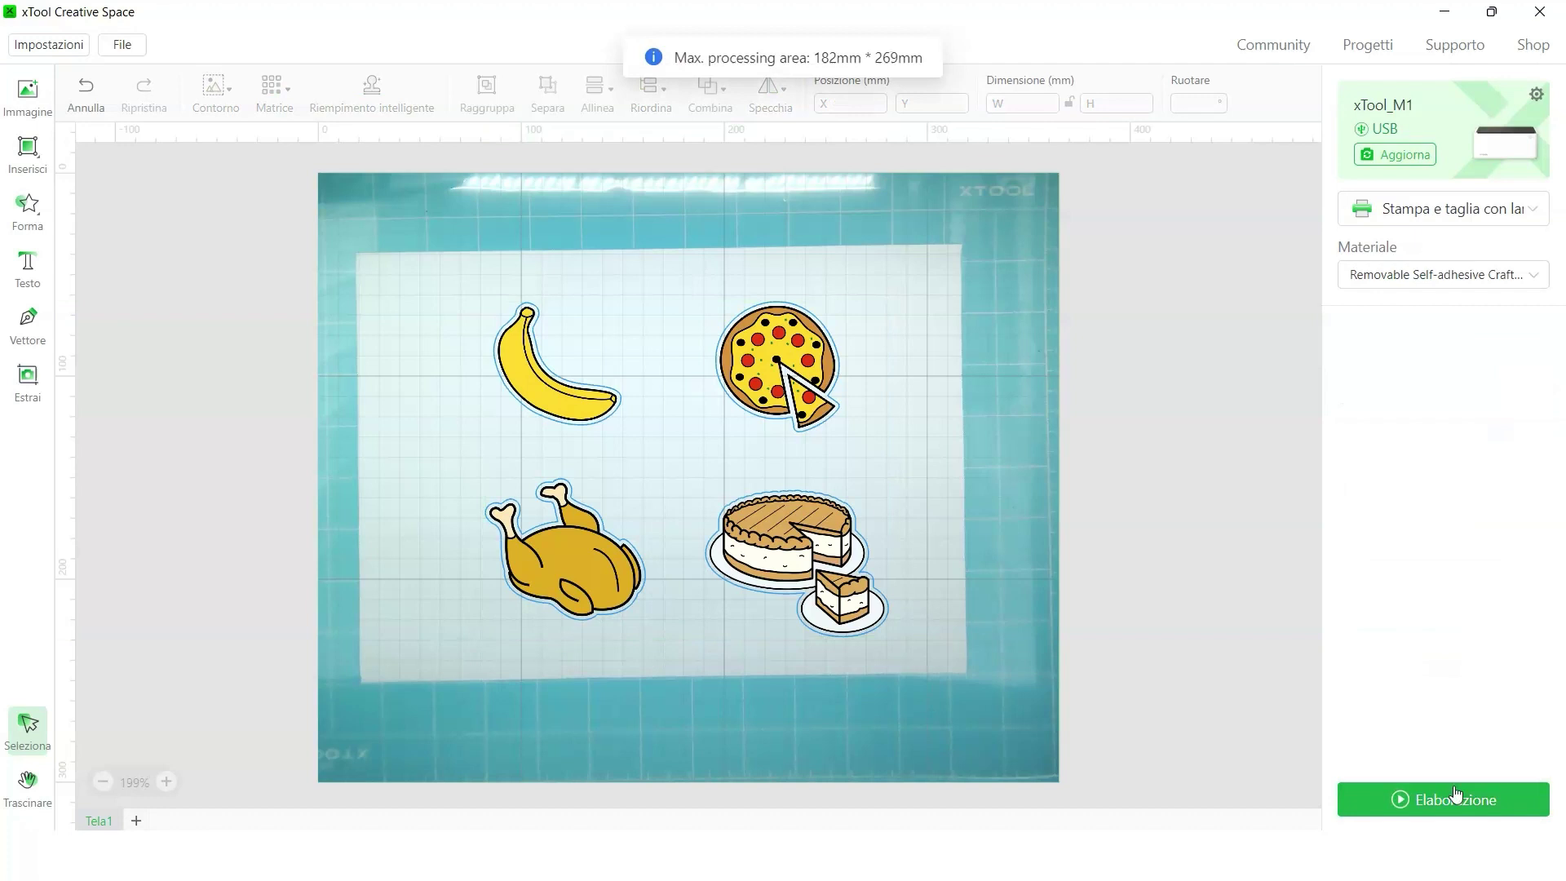
left_click_drag(914, 644, 443, 287)
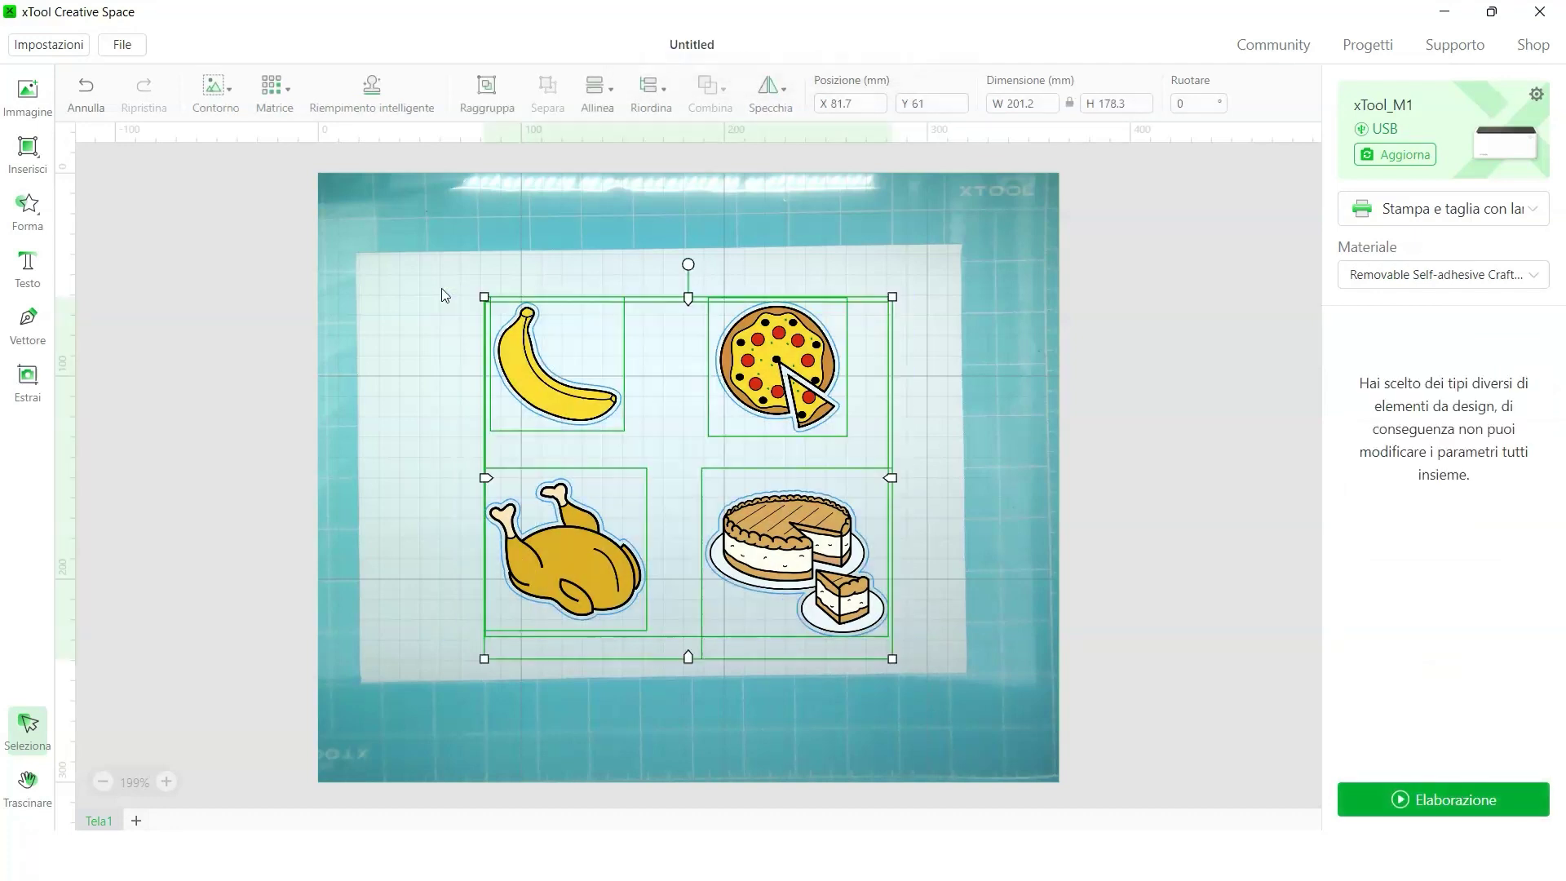
left_click_drag(484, 298, 570, 347)
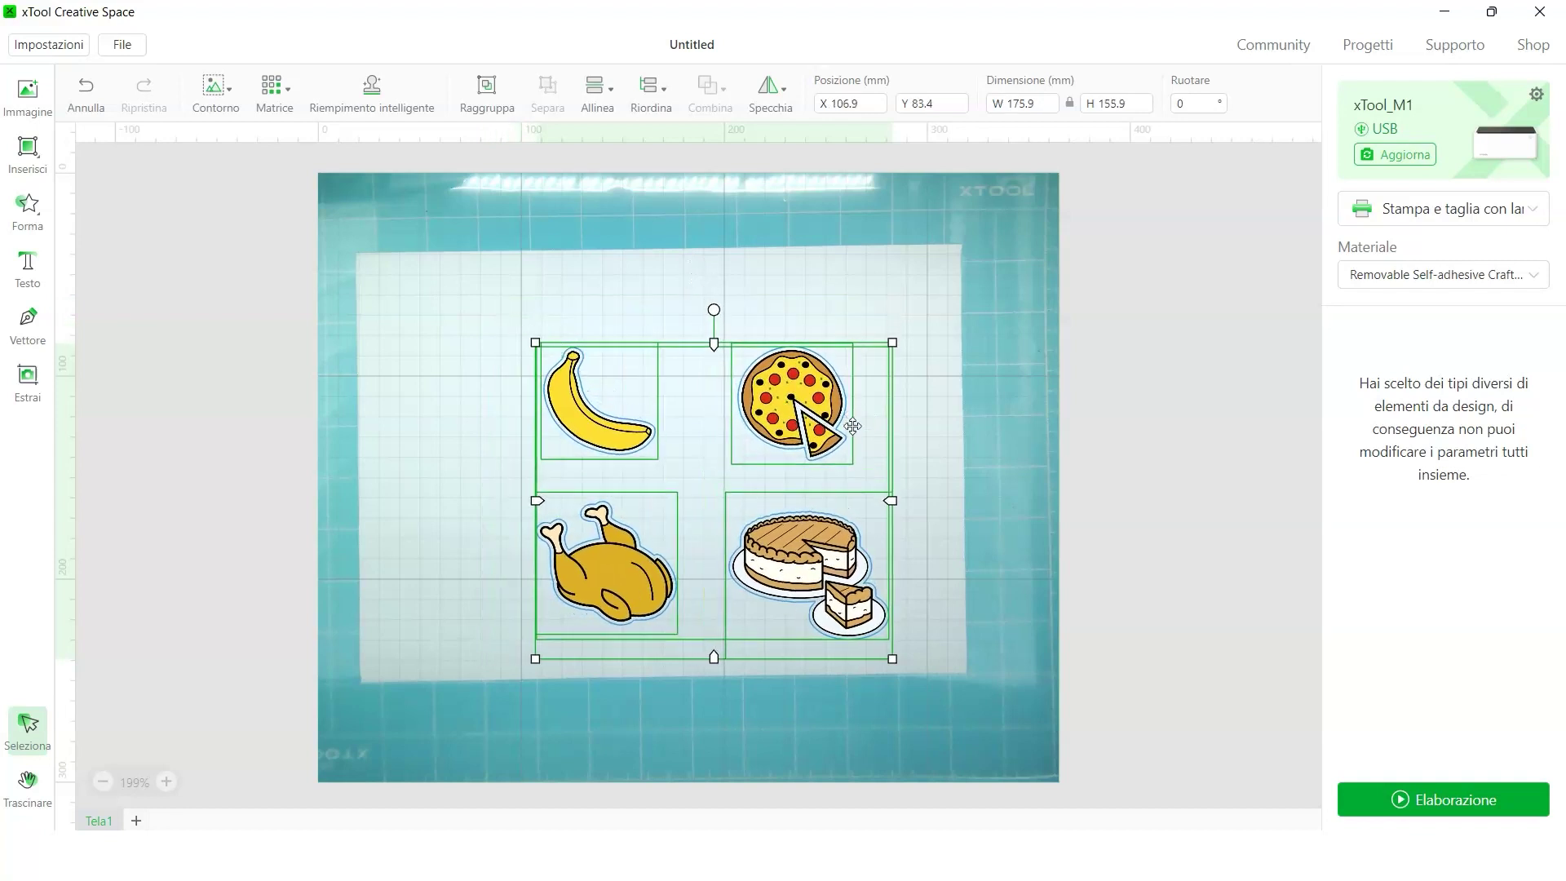
left_click_drag(812, 429, 742, 399)
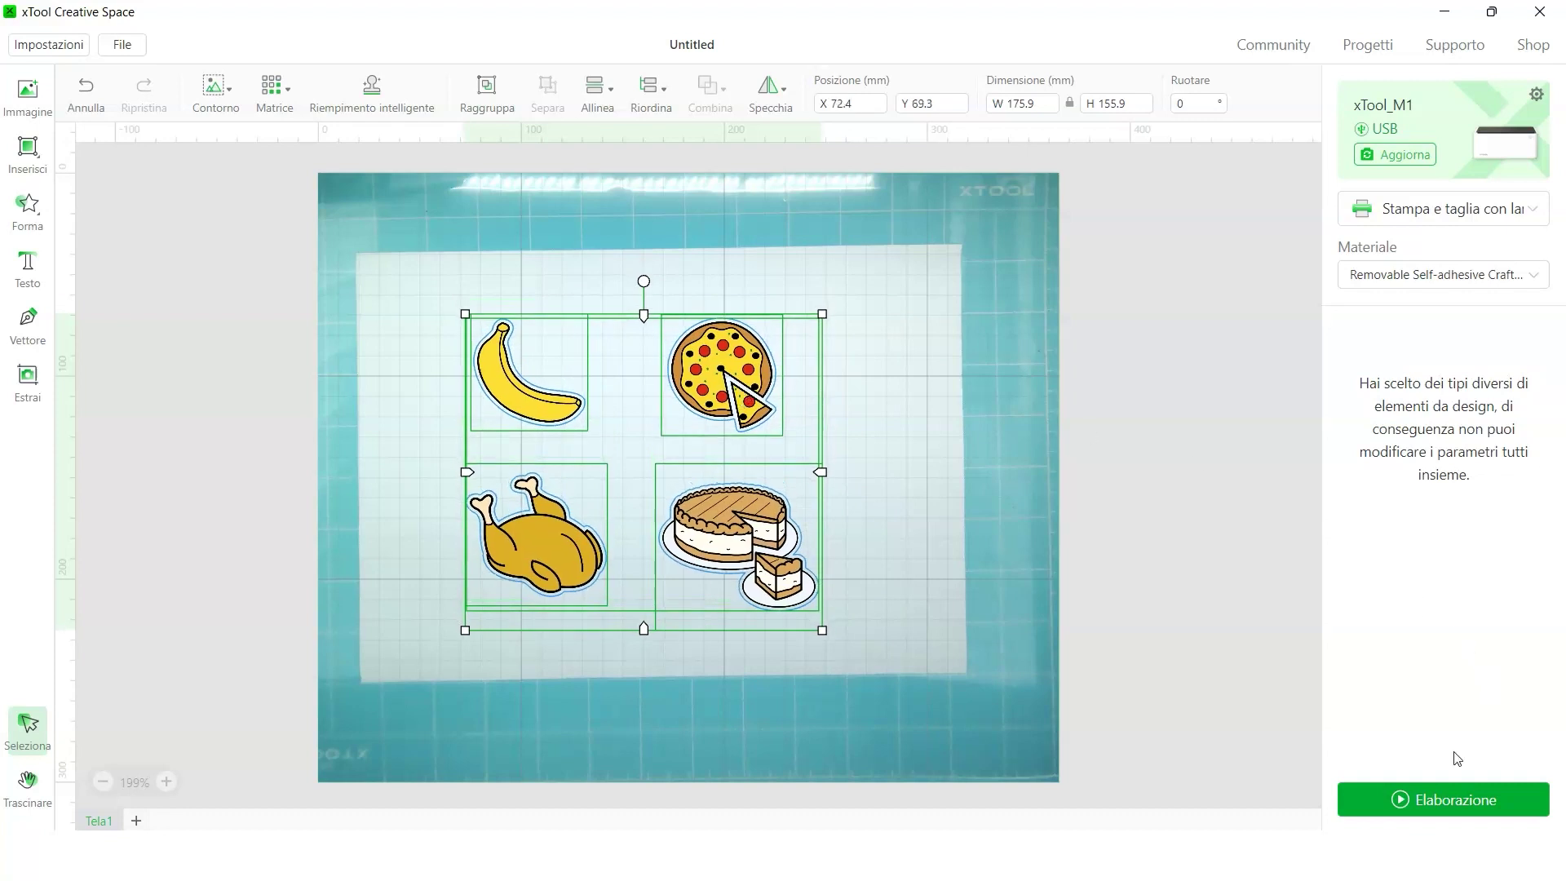
Step: Start processing the resized job and print the design with registration marks on the EPSONA66E19 (WF-100 Series) printer
left_click(1439, 803)
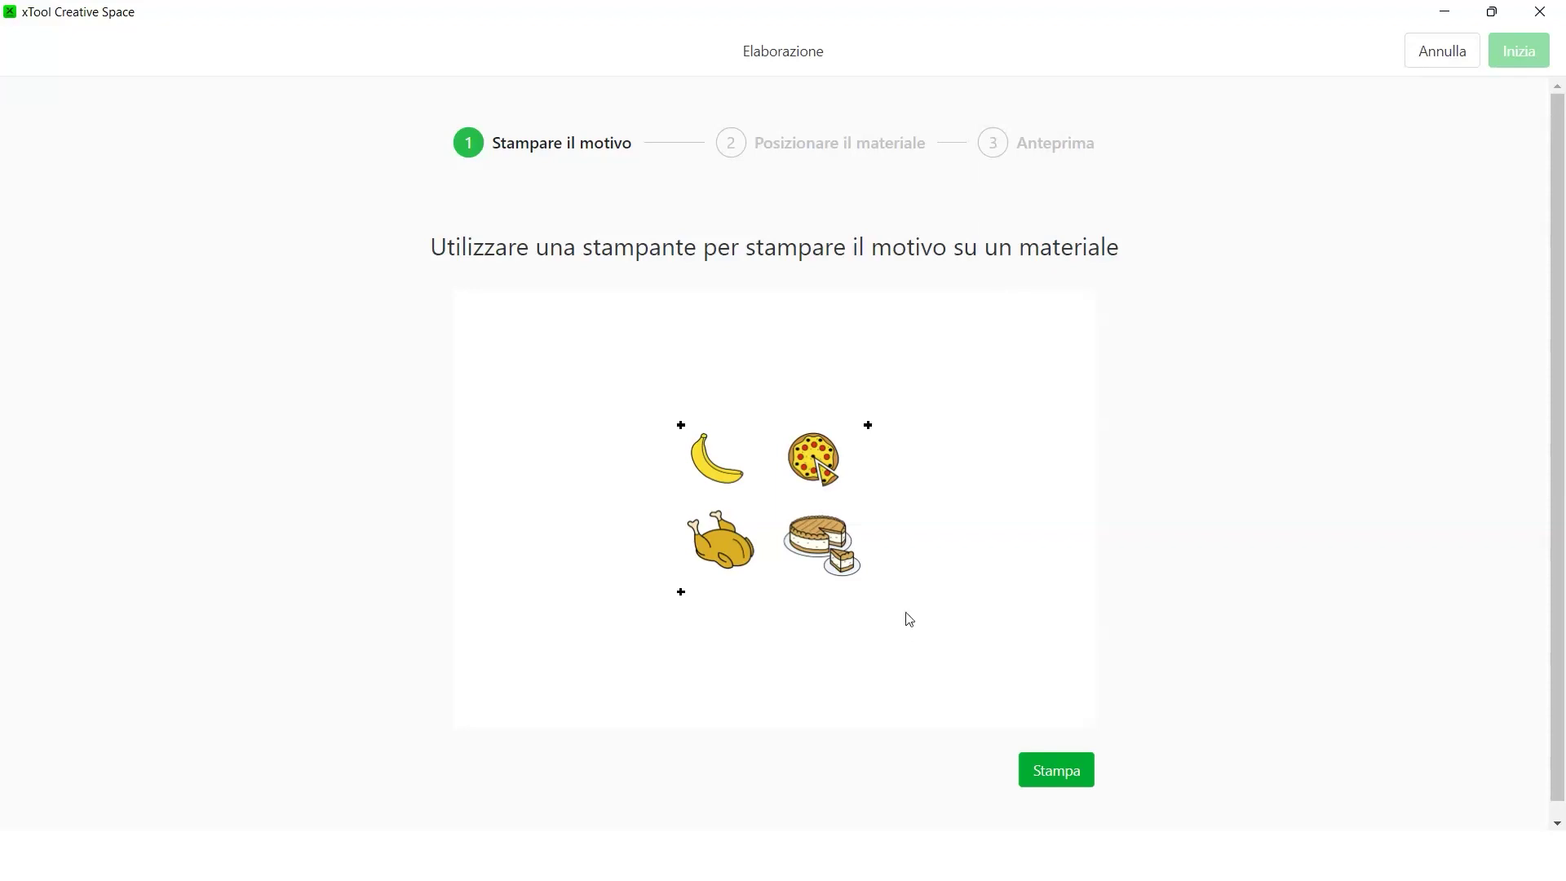
left_click(1061, 773)
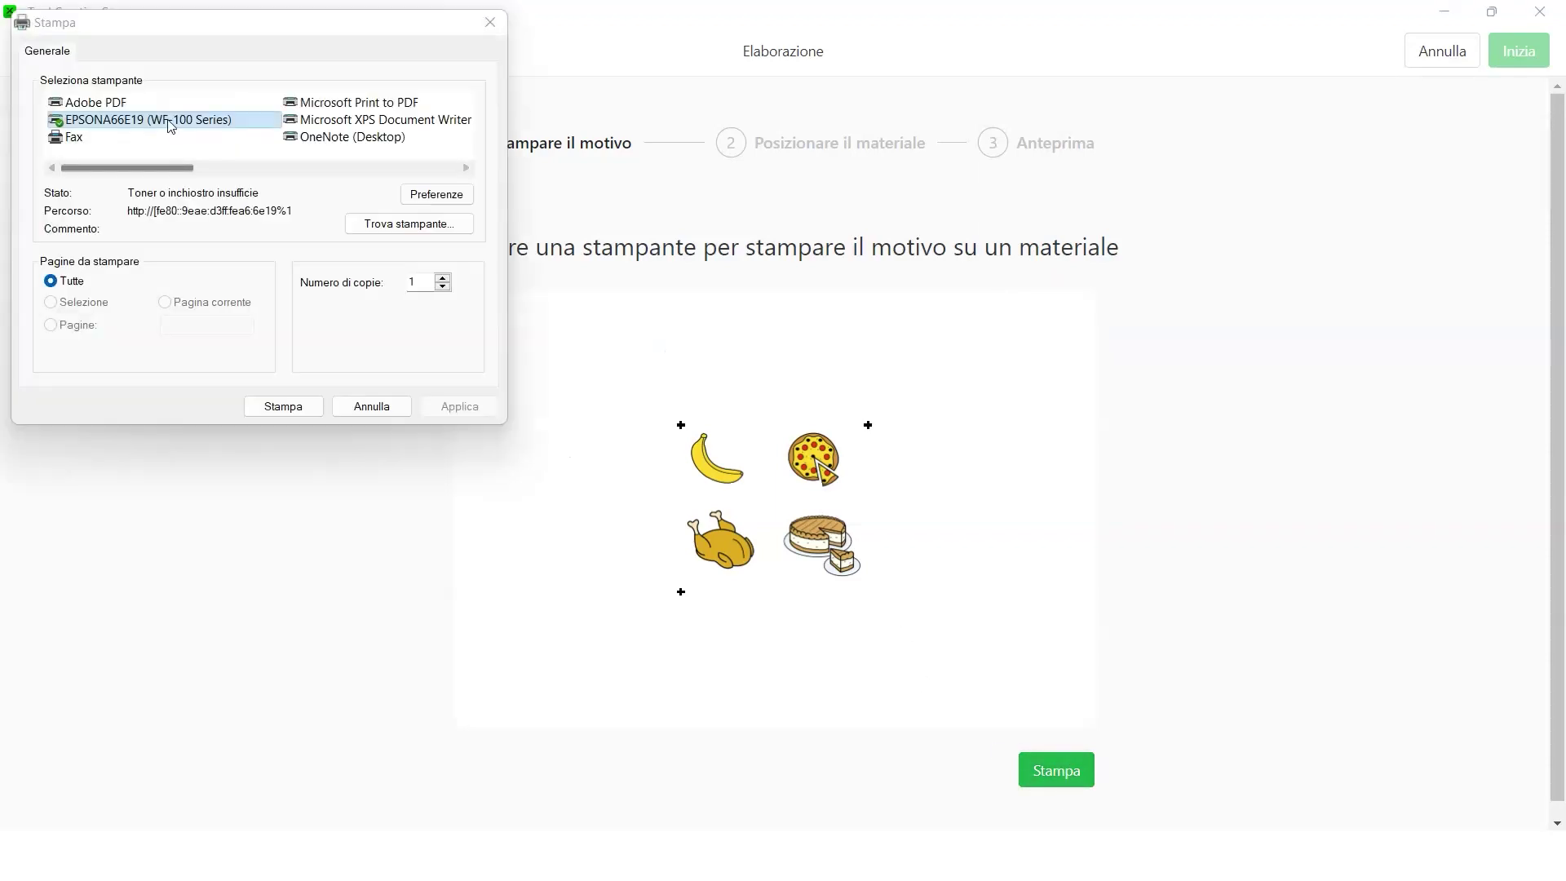
left_click(174, 123)
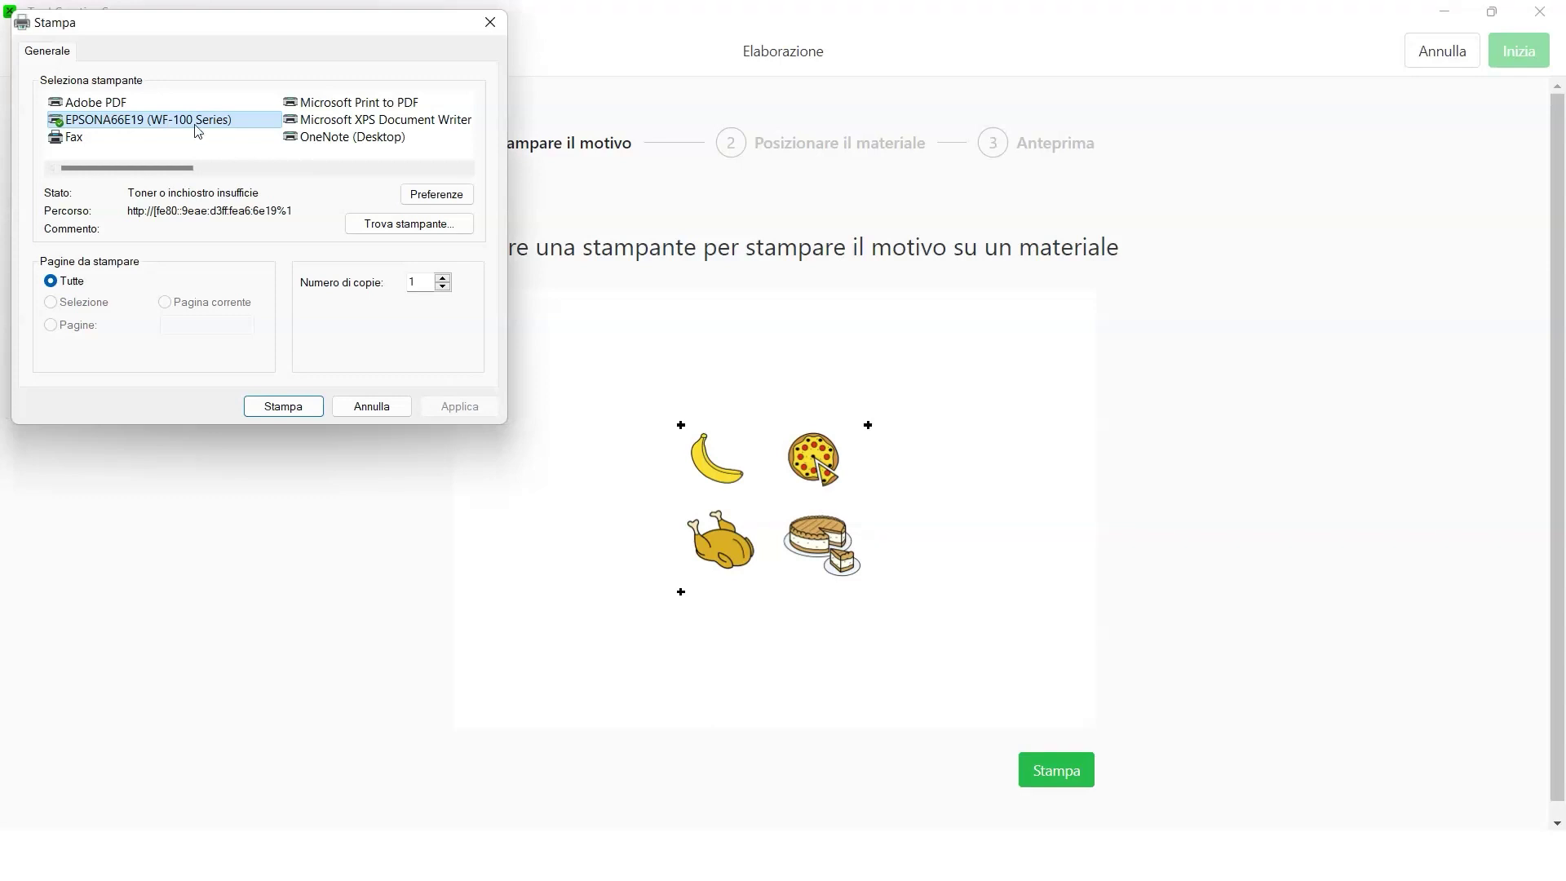
left_click(301, 407)
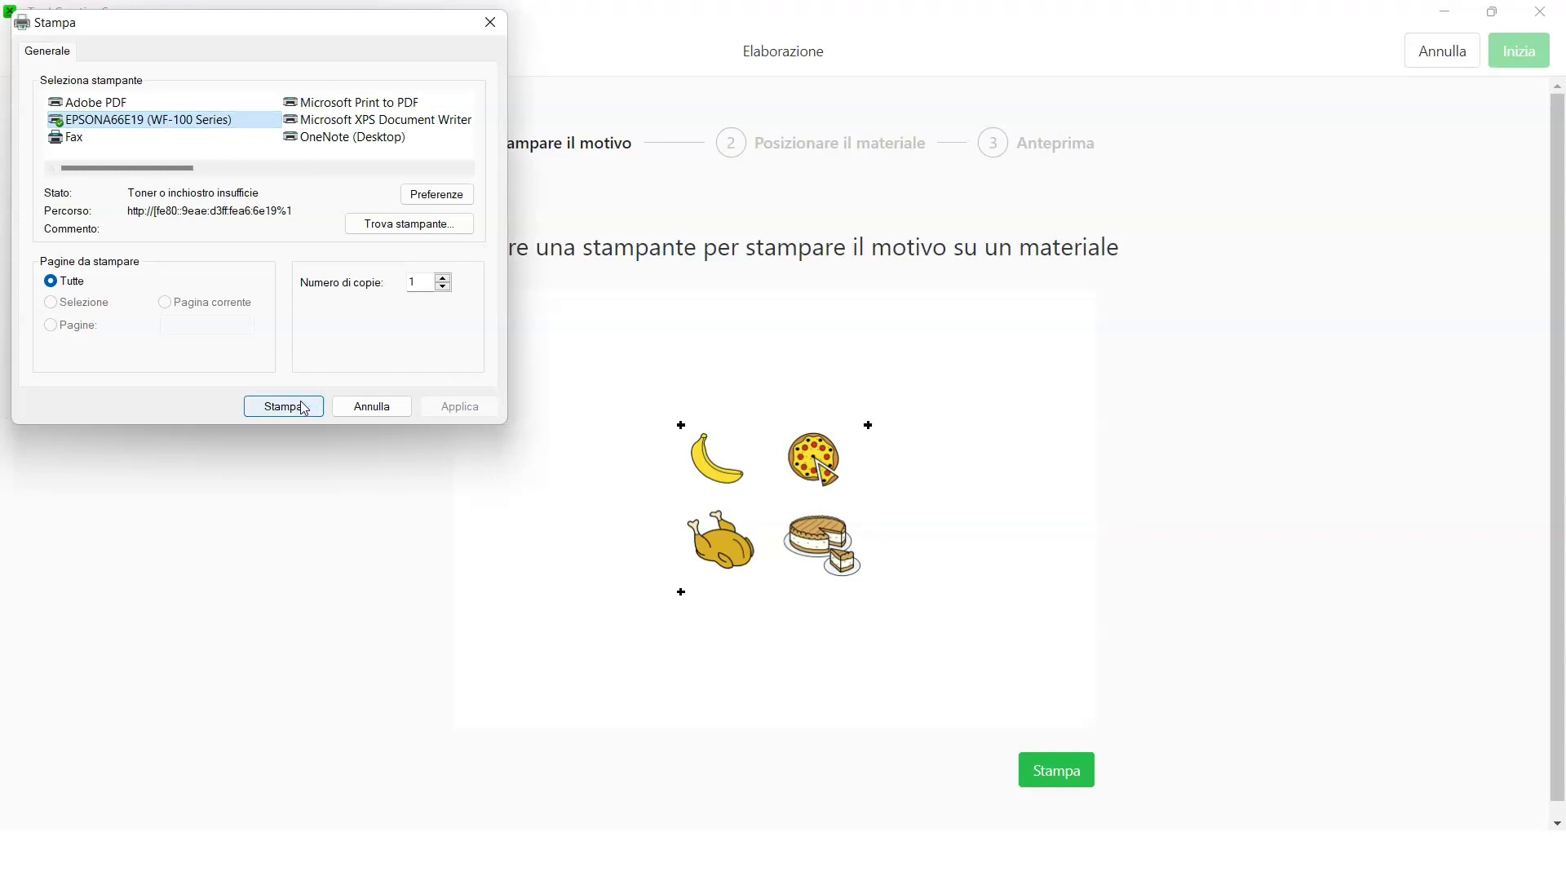